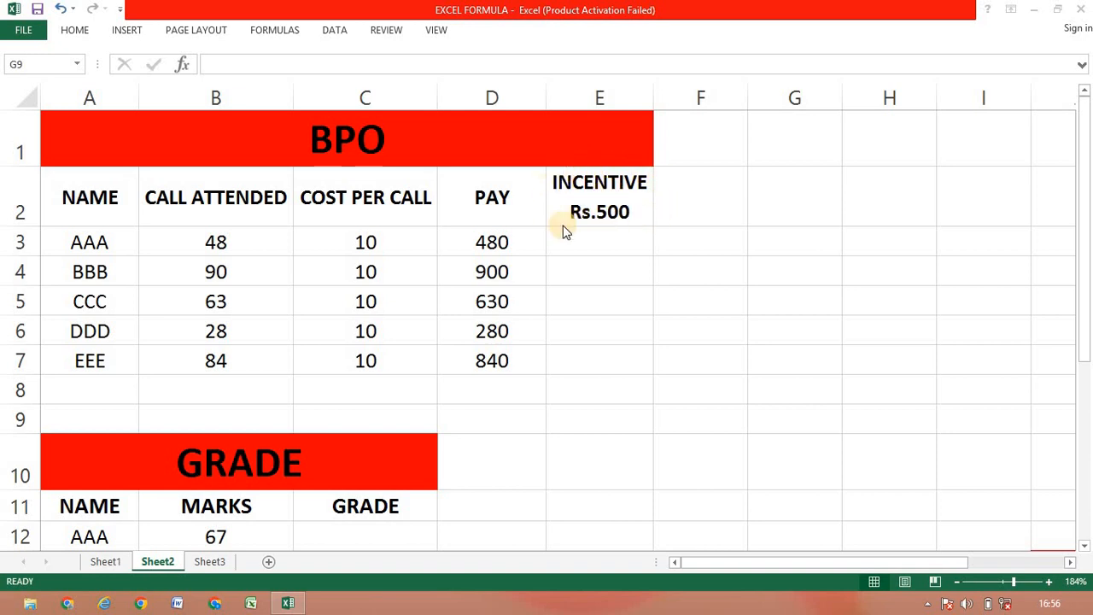
Check the condition beside the BPO table and start an IF formula in E3 with the logical test B3>50.
left_click(997, 568)
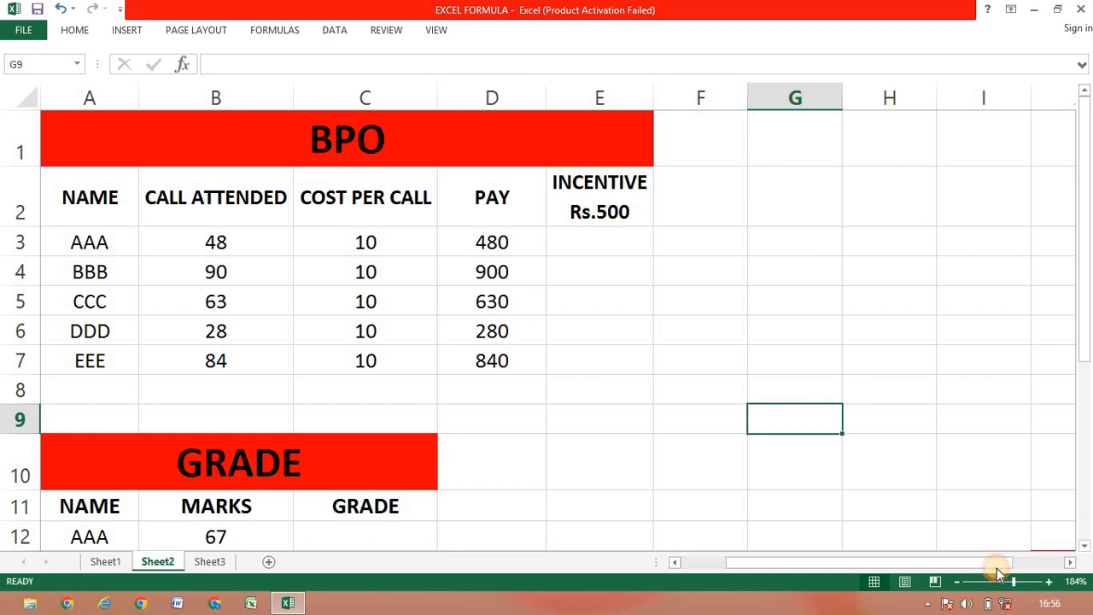
left_click(997, 564)
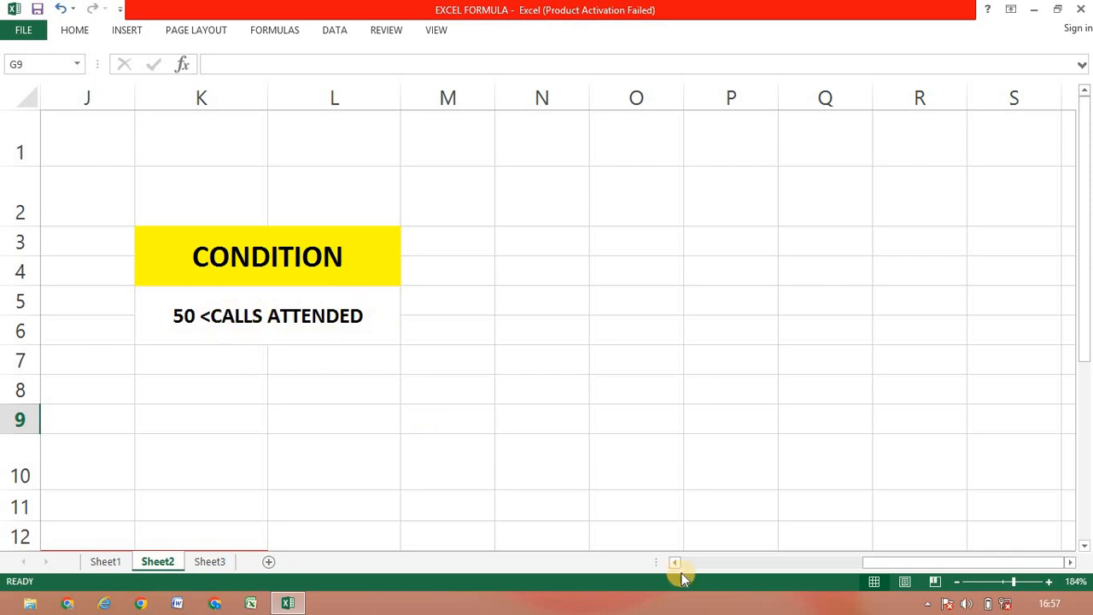
left_click_drag(875, 563, 757, 579)
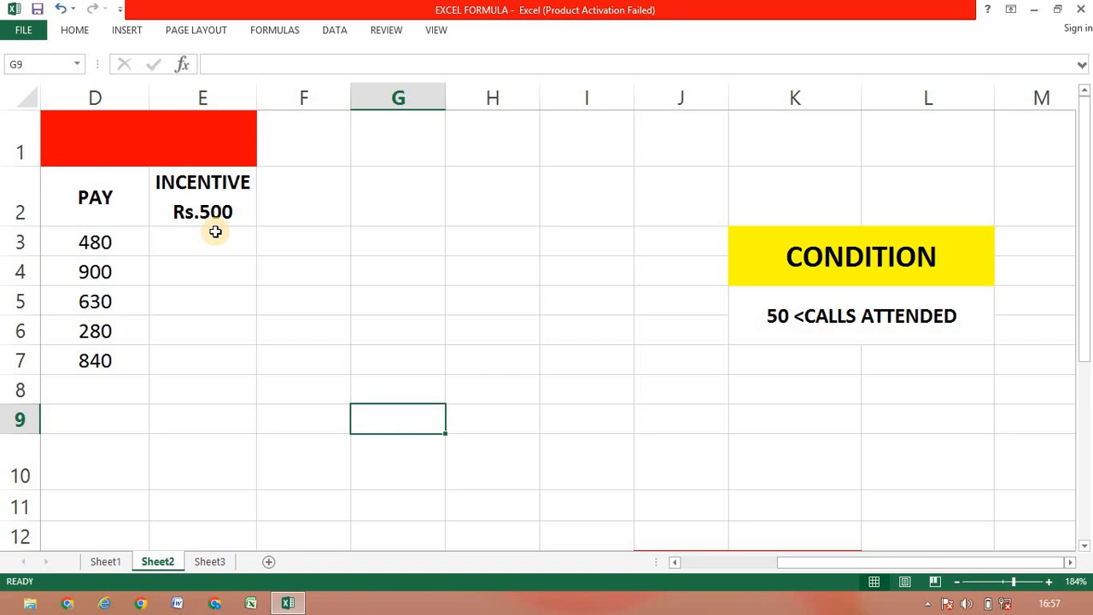
left_click(706, 562)
left_click(567, 237)
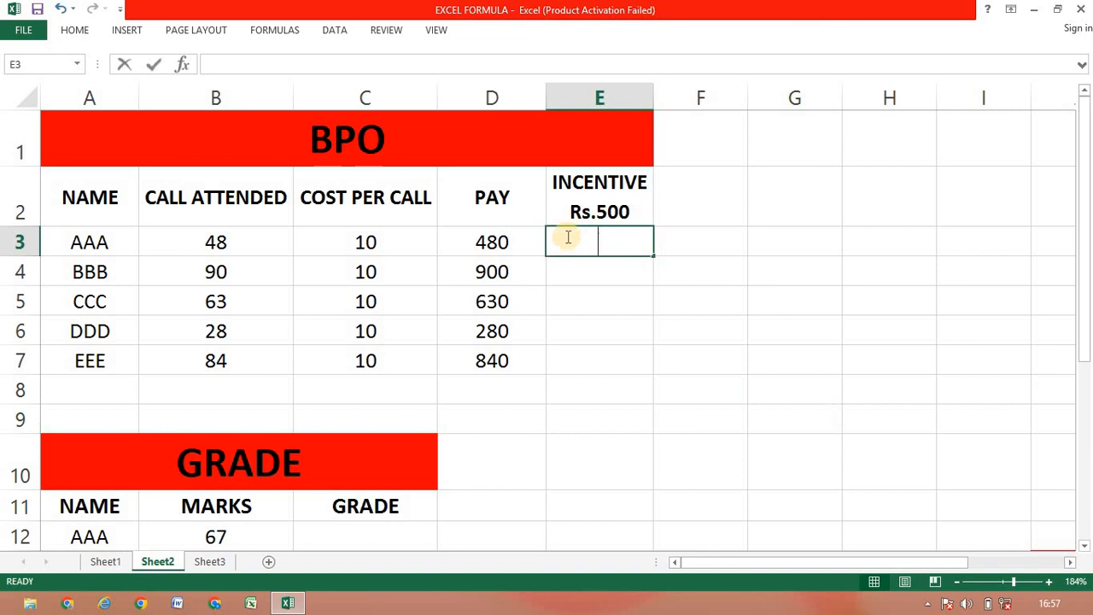
type("=if")
key("Tab")
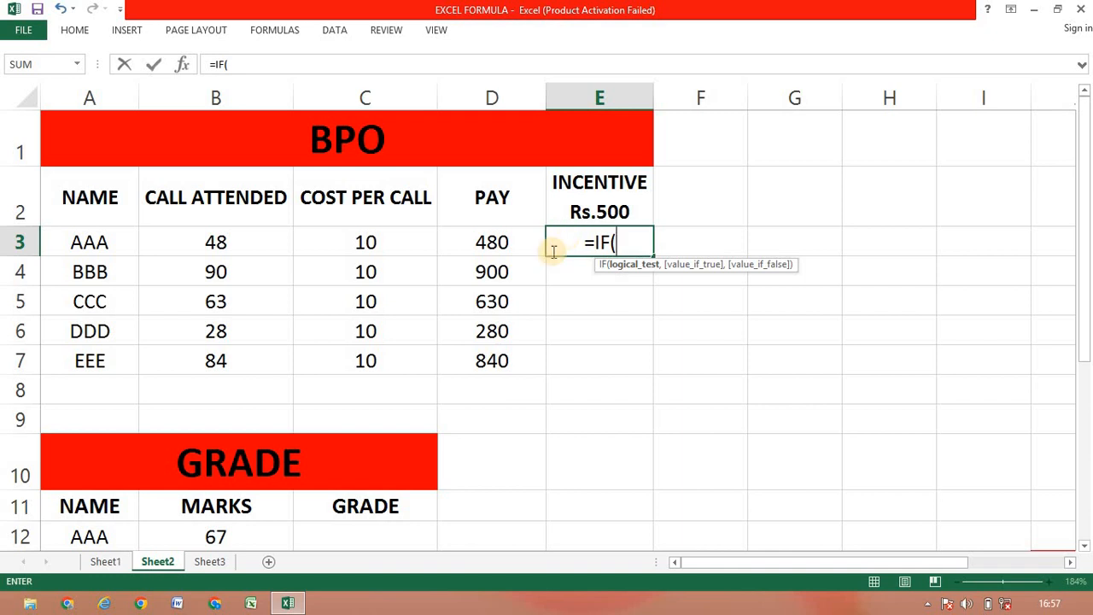
left_click(249, 243)
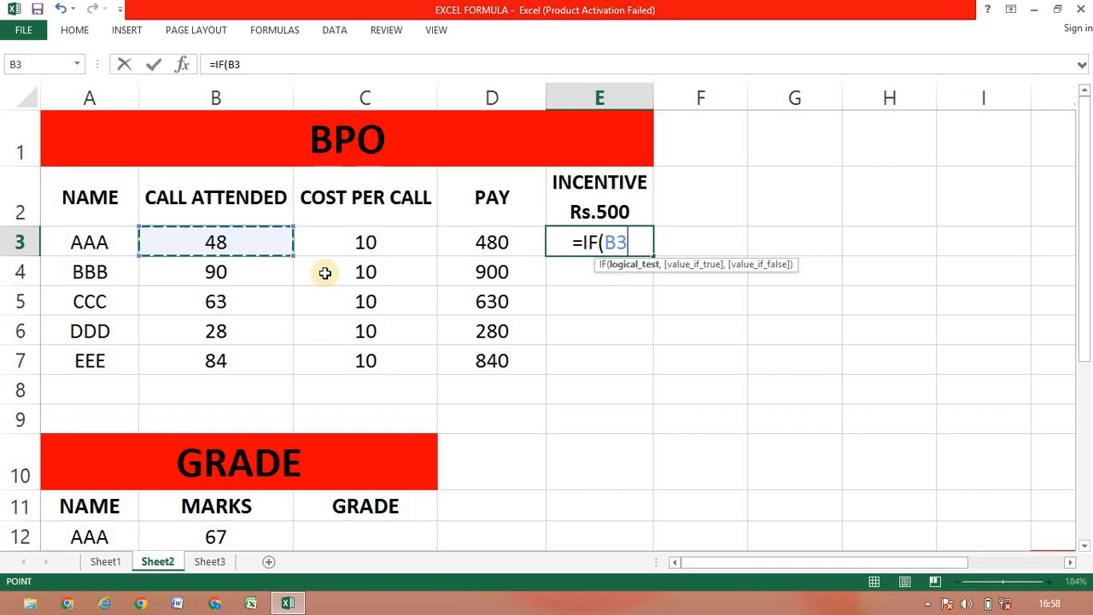
type(">")
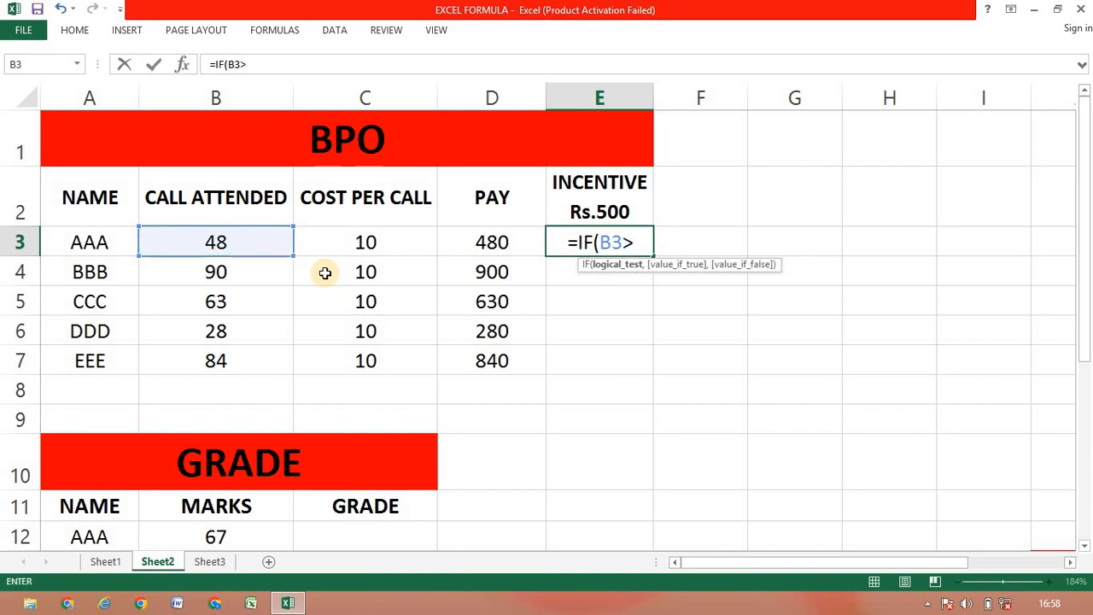
type("50")
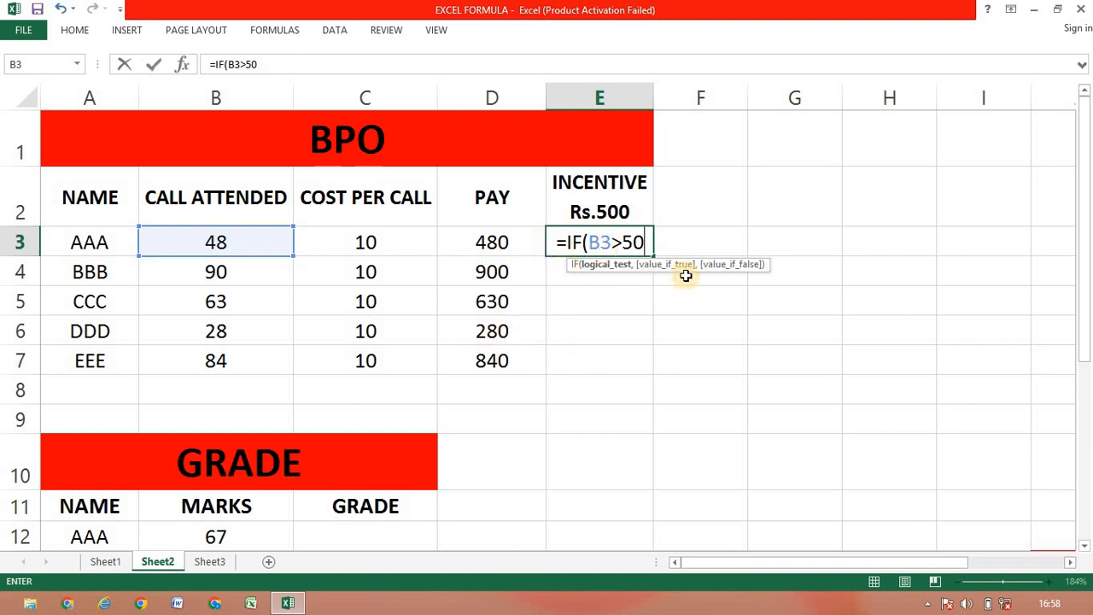
type(",")
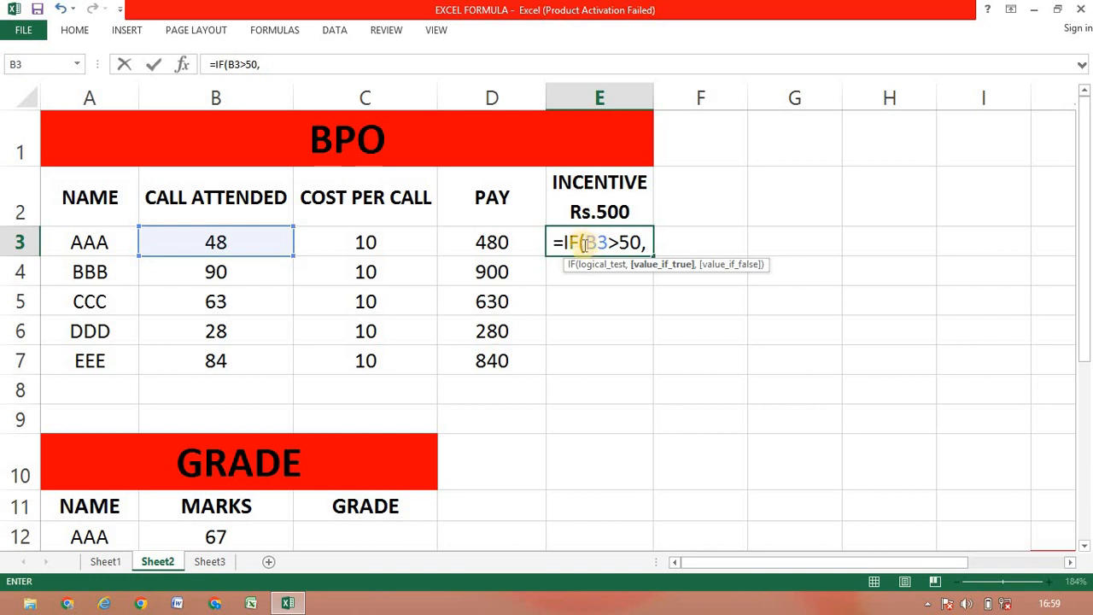
Complete the E3 formula to return D3+500 if true and D3 if false, and fill it down to E7.
left_click(514, 245)
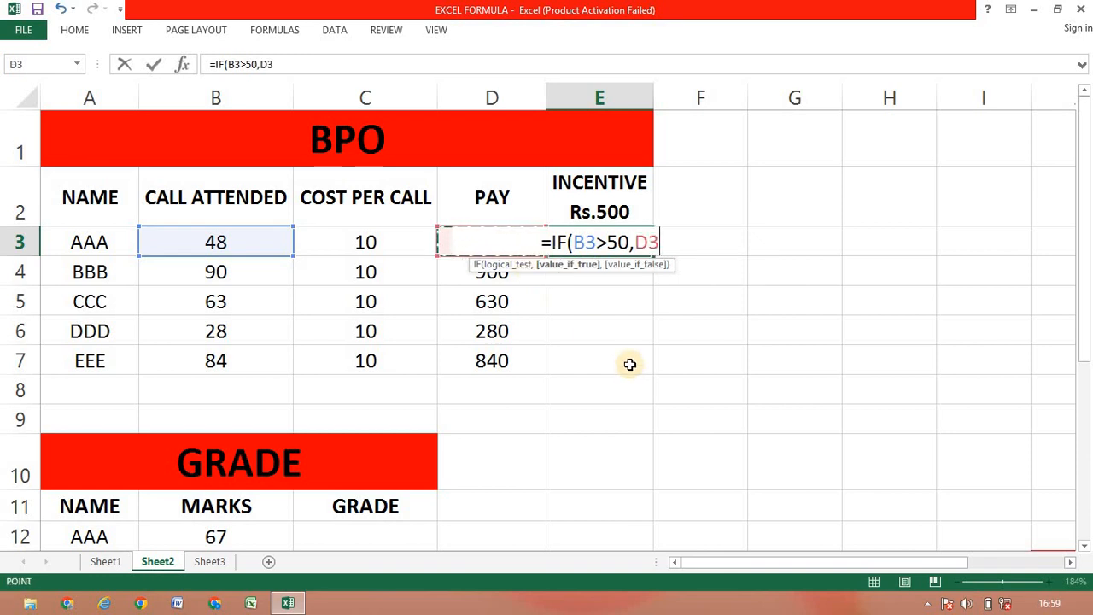
type("+")
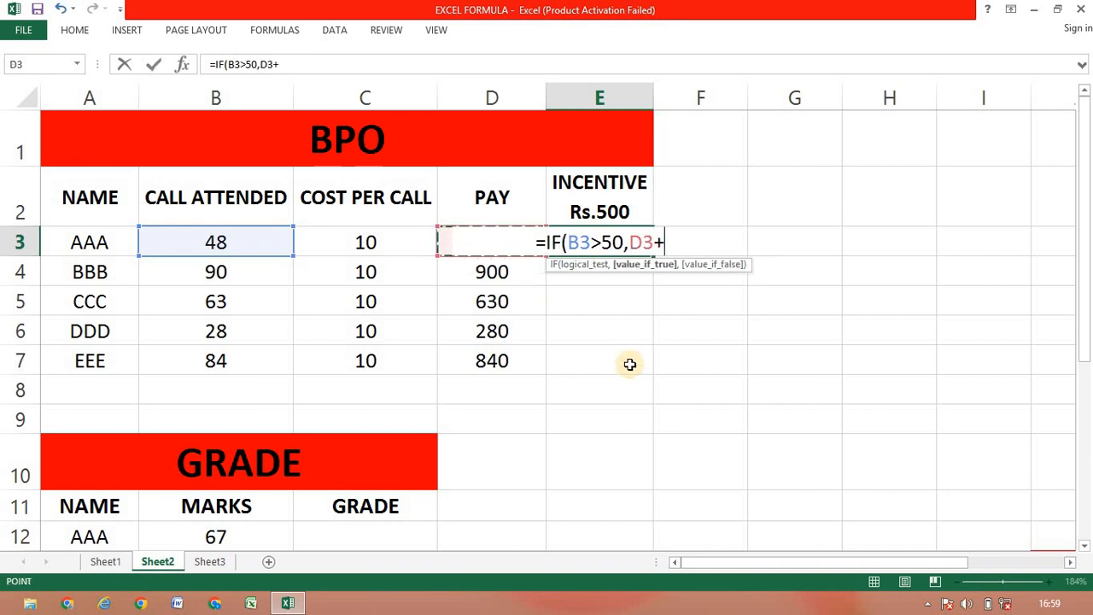
type("500")
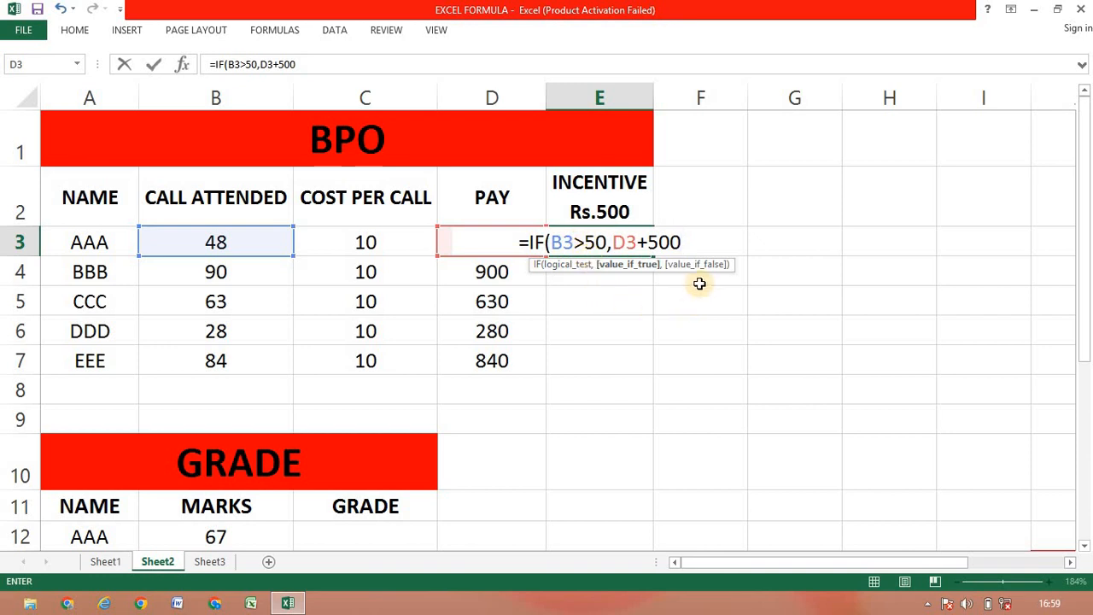
type(",")
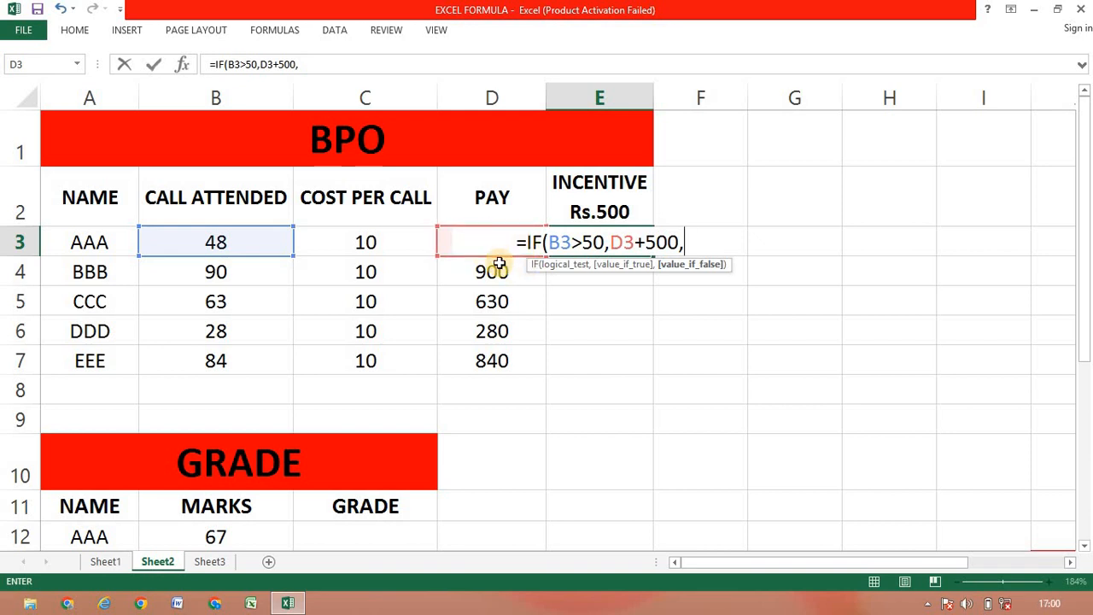
left_click(704, 245)
type("D3")
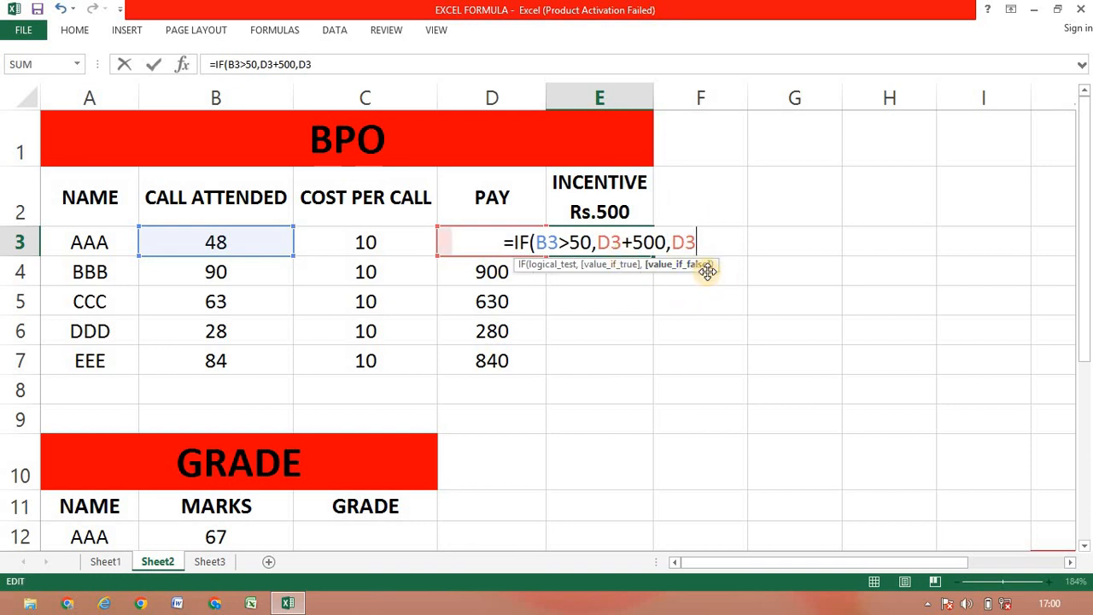
type("0")
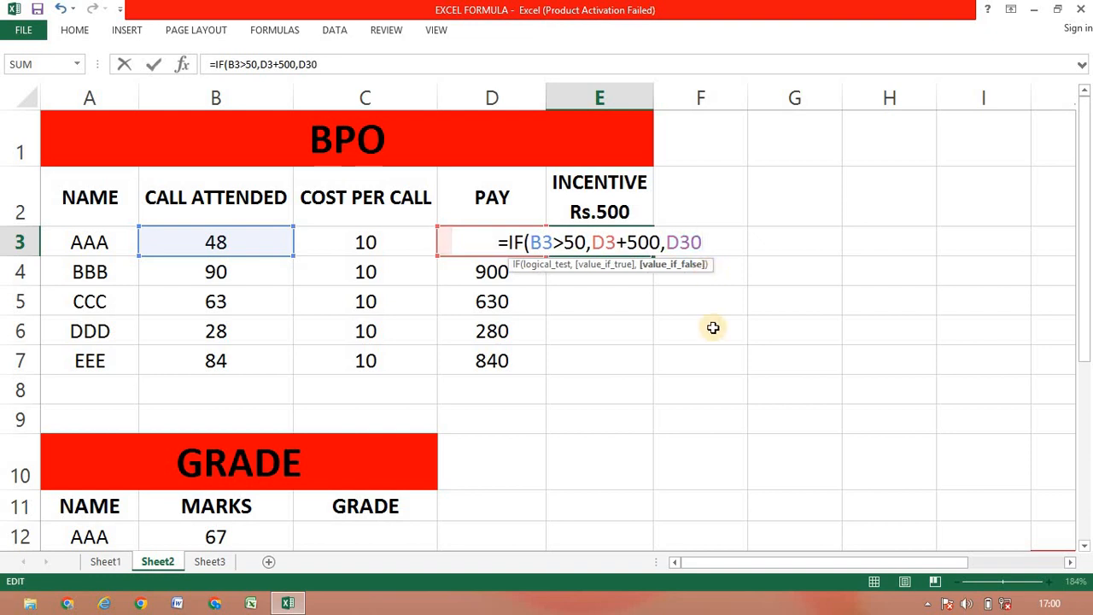
key("BackSpace")
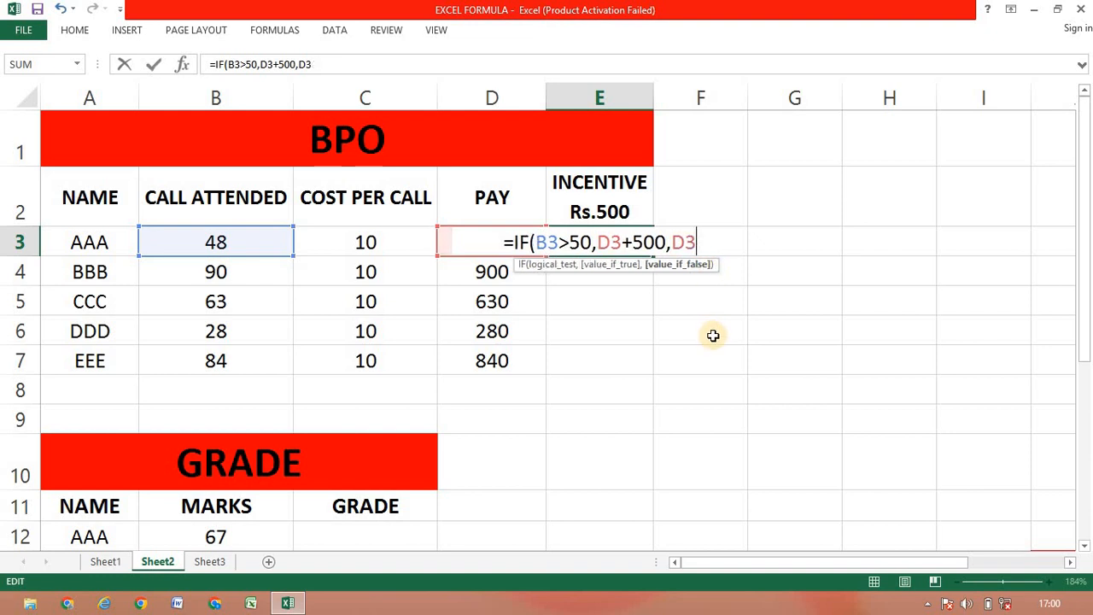
type(")")
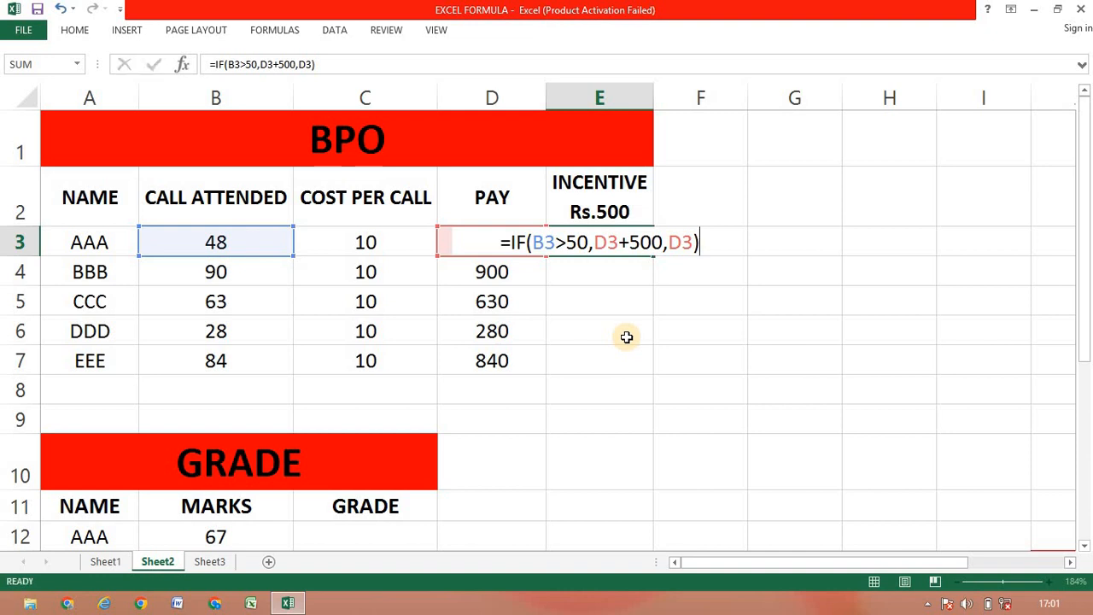
key("Return")
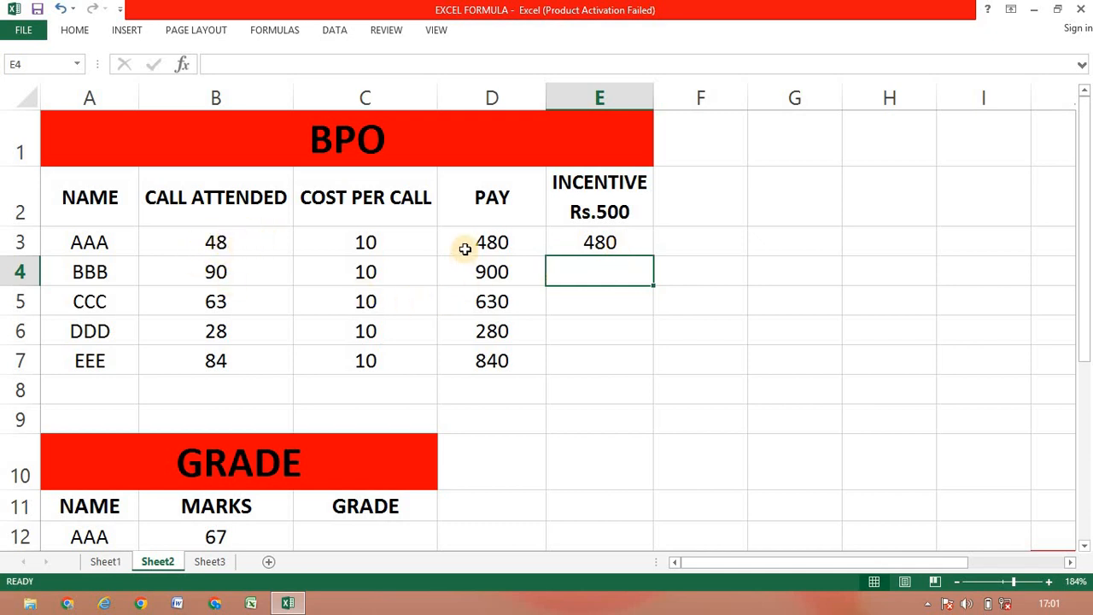
left_click(617, 244)
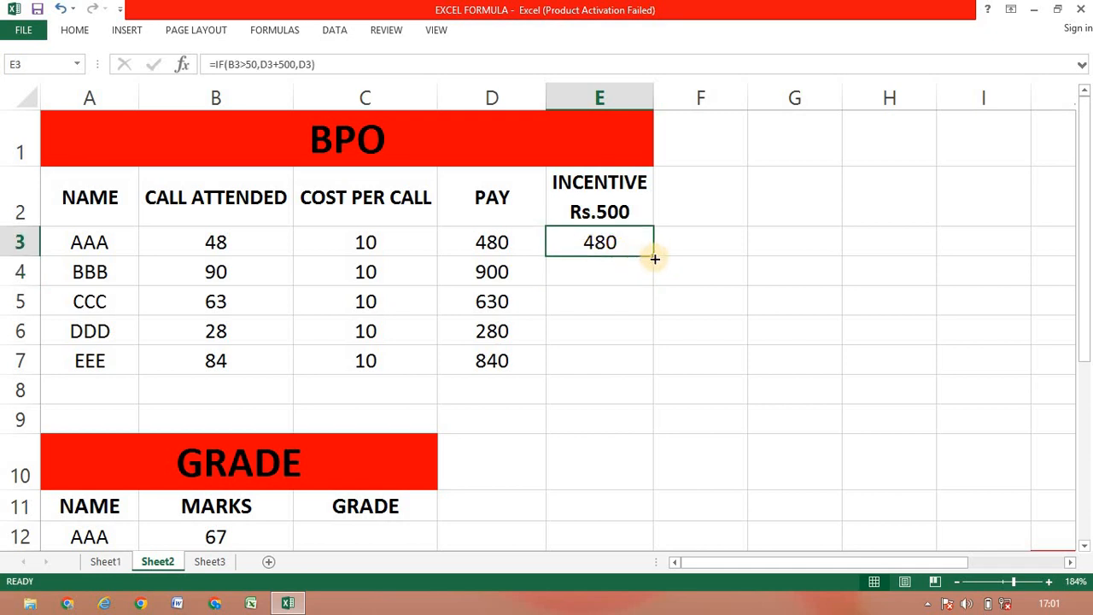
left_click_drag(654, 258, 648, 368)
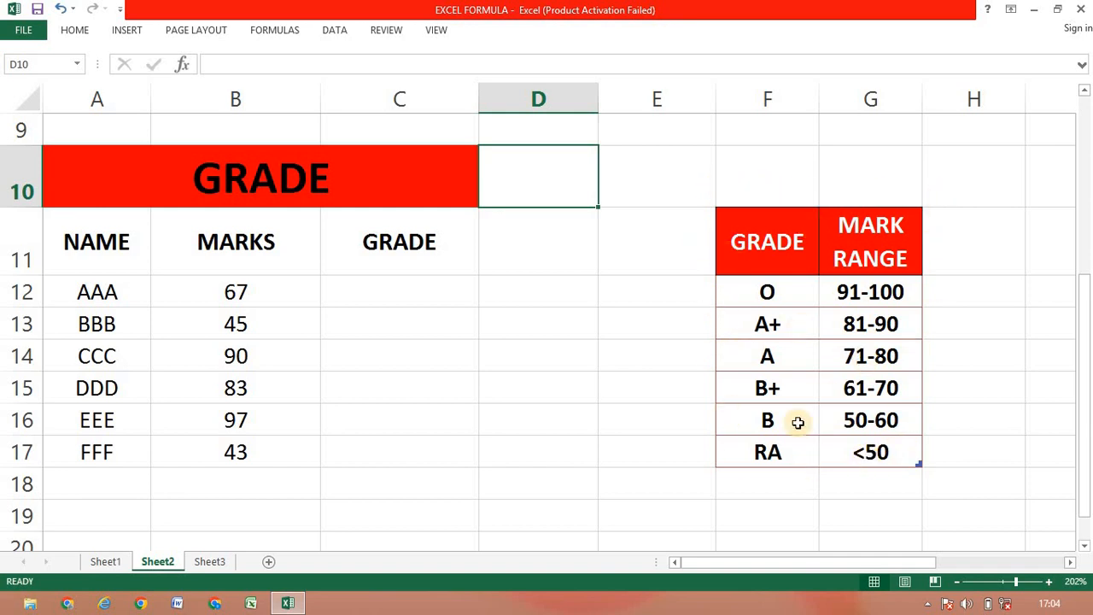
Start an IF formula in C12 of the GRADE table that returns "O" when B12>90.
left_click(452, 299)
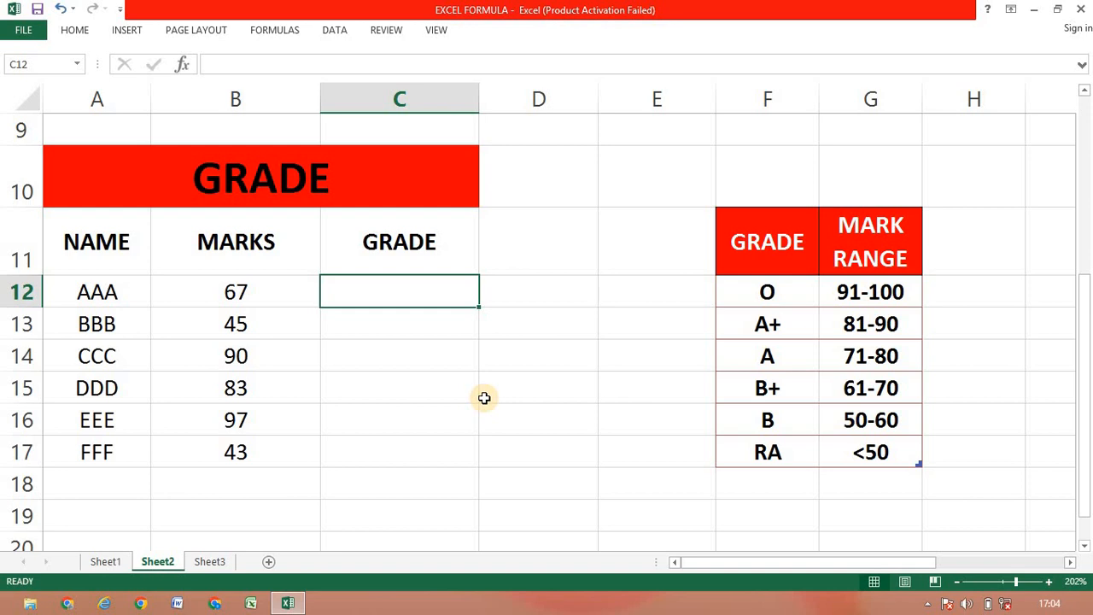
type("=if")
key("Tab")
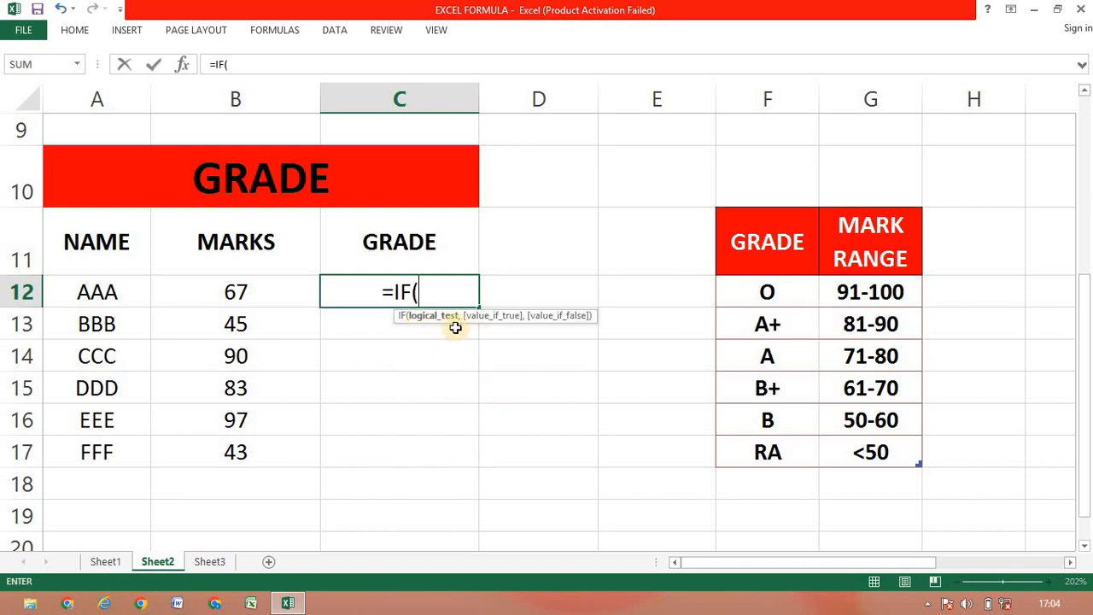
left_click(240, 288)
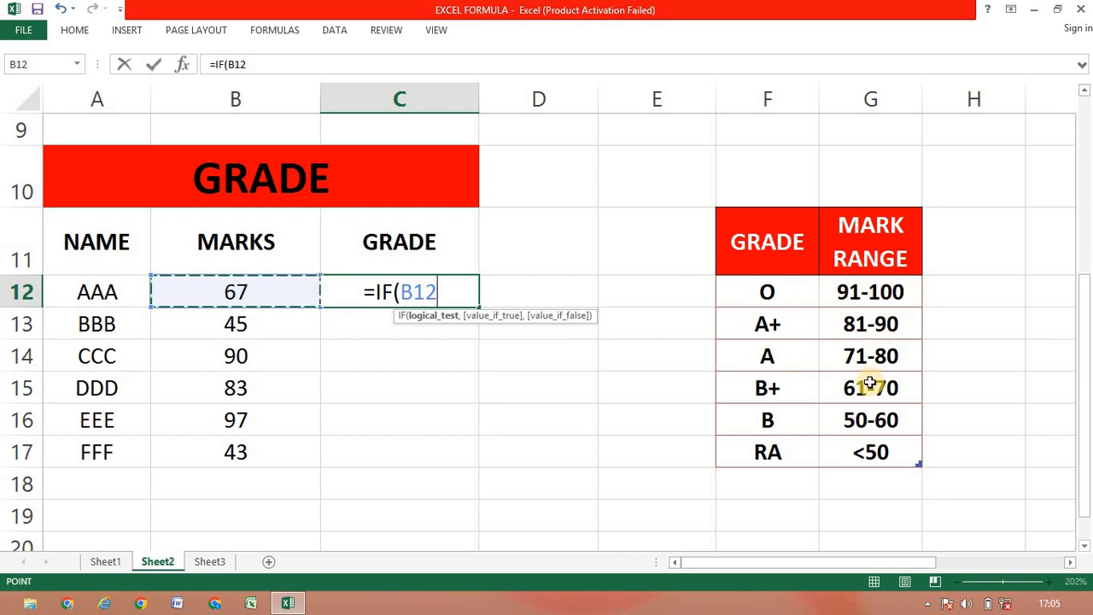
type(">")
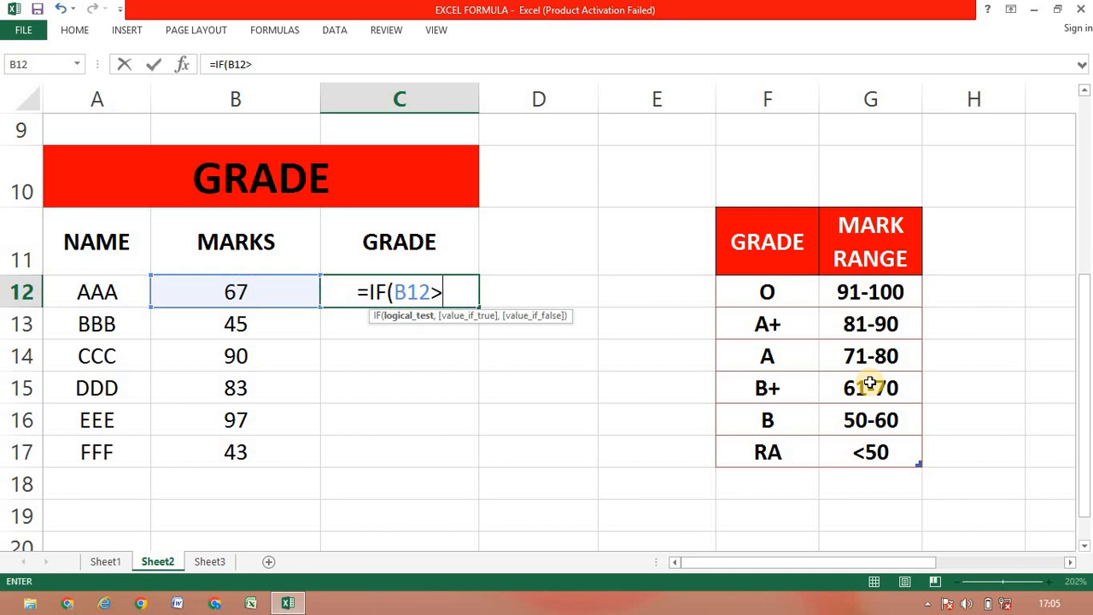
type("90")
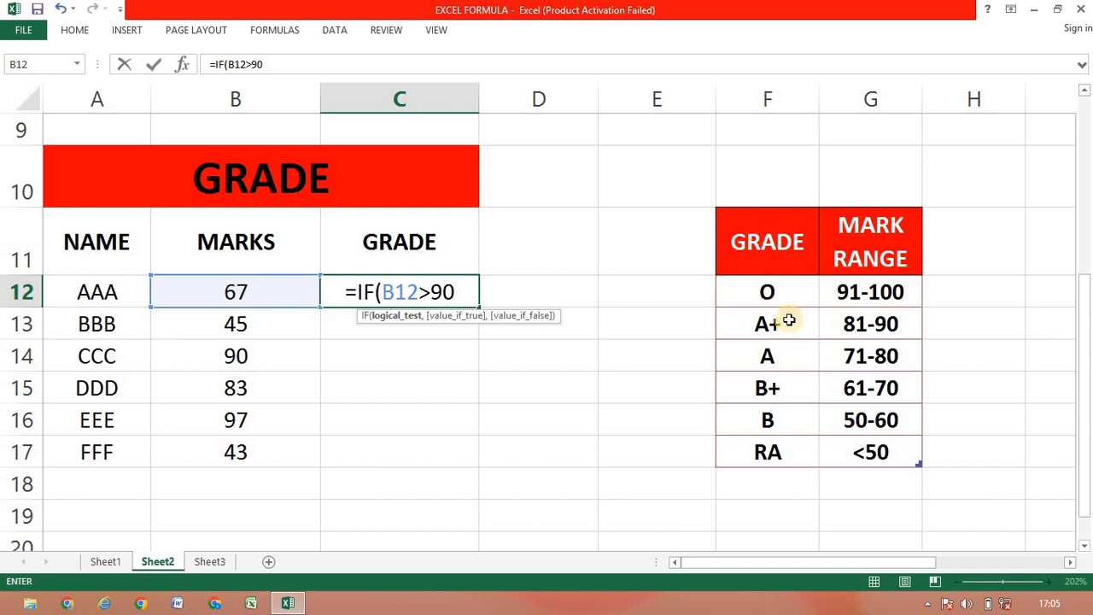
type(",")
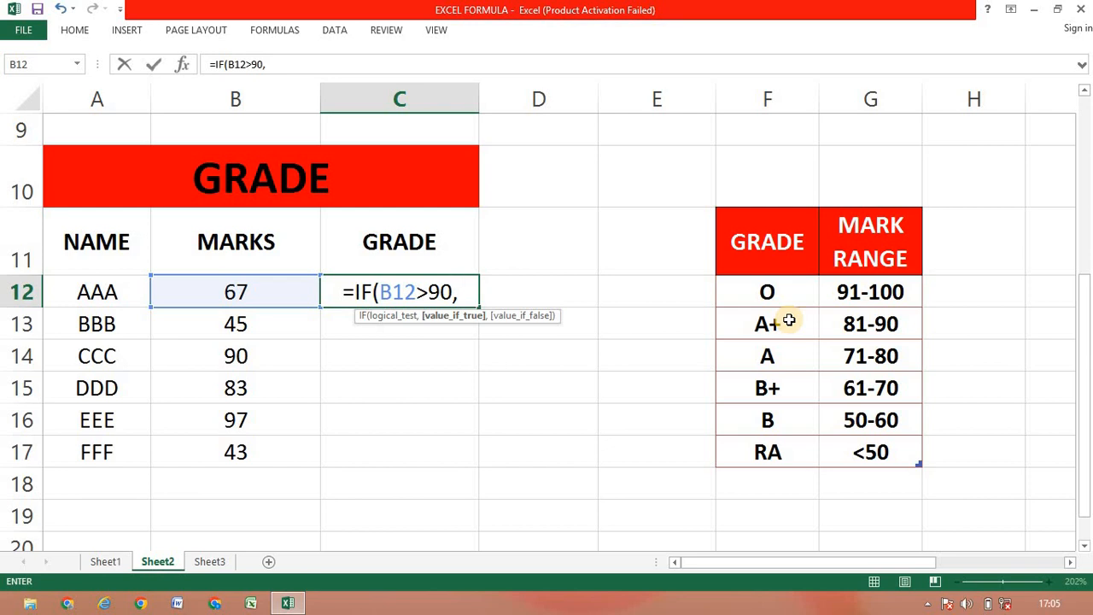
type("\"o")
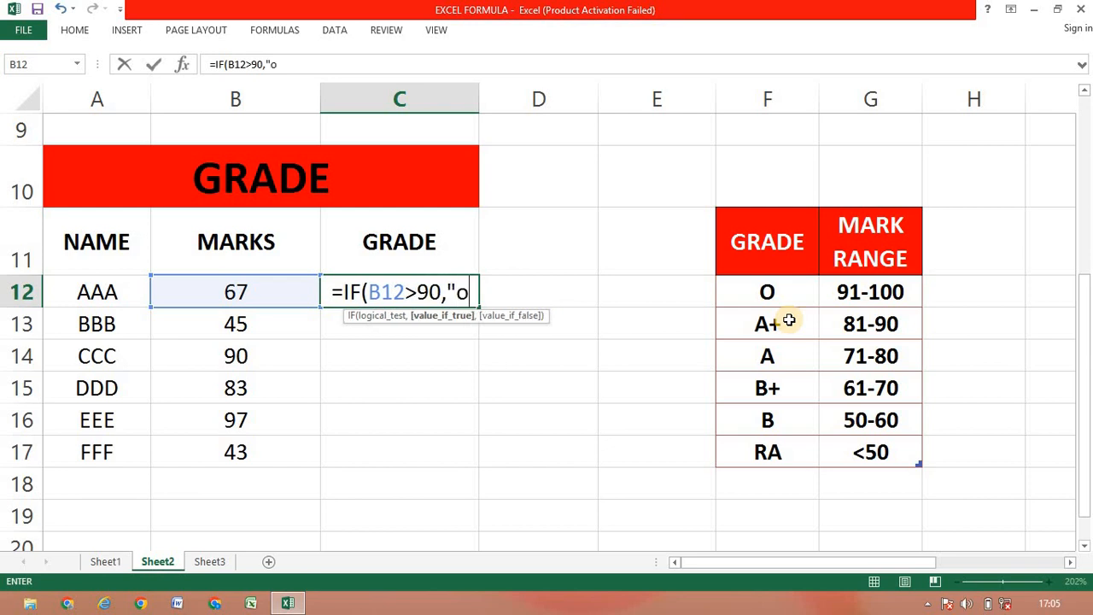
key("BackSpace")
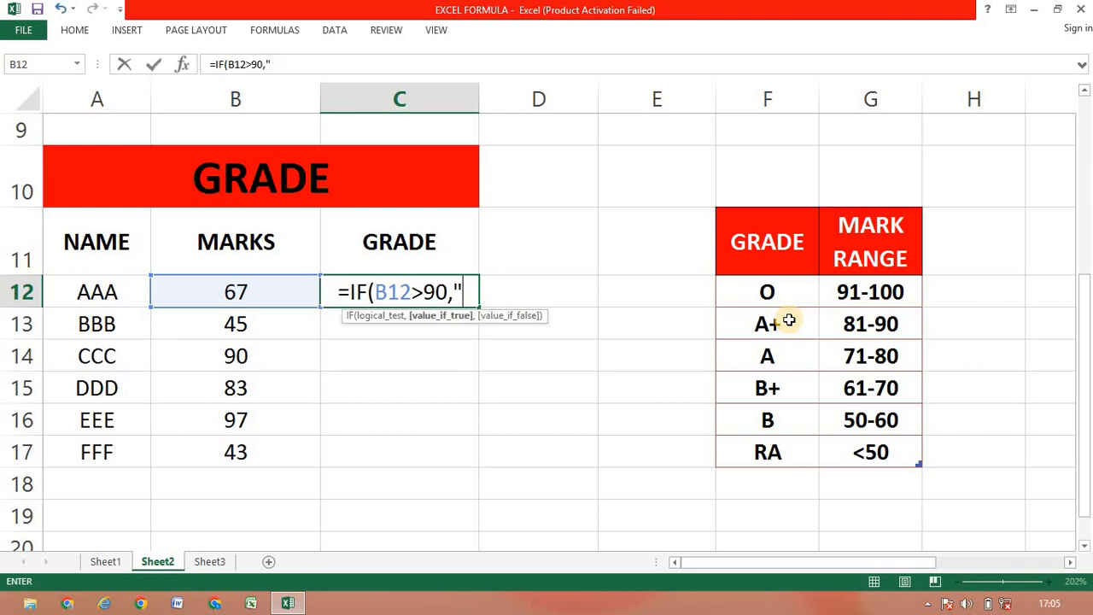
type("O\"")
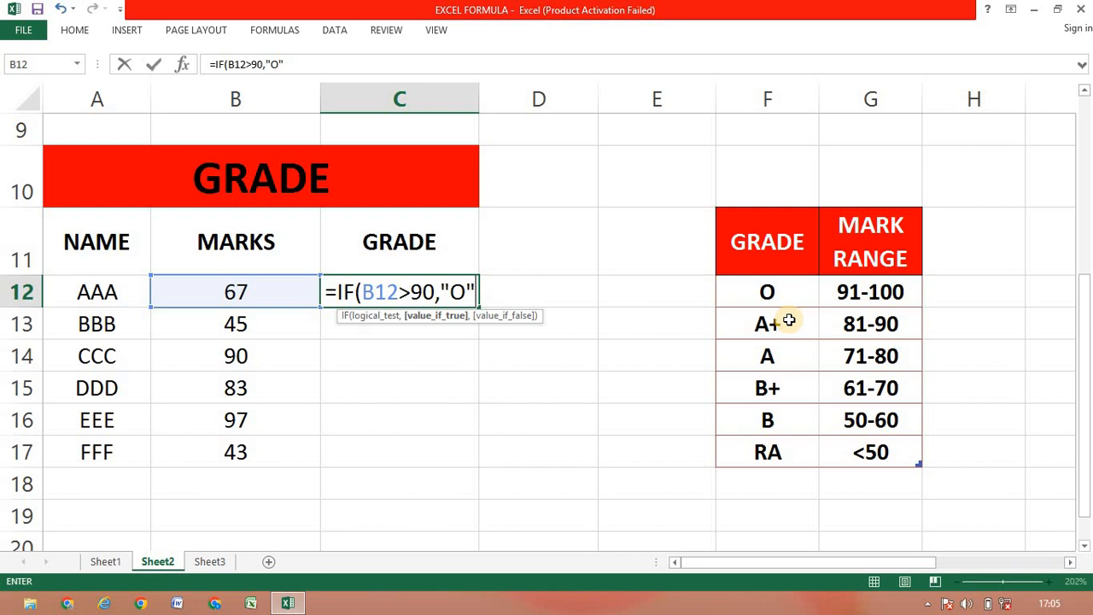
type(",")
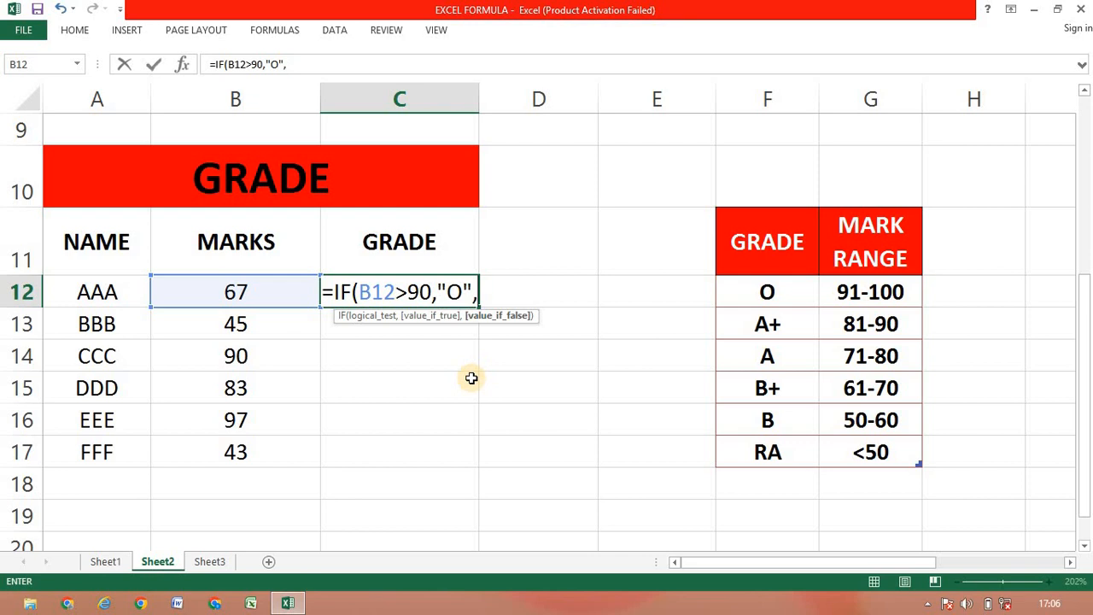
Nest a second IF in the C12 formula as the value if false, returning "A+" when B12>80.
type("IF(")
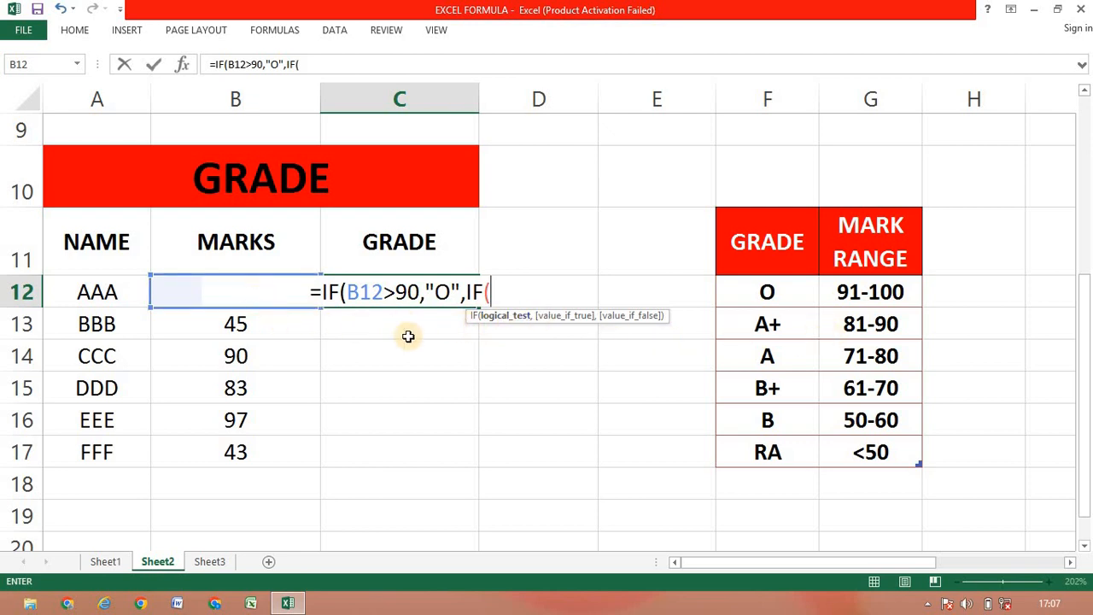
left_click(188, 292)
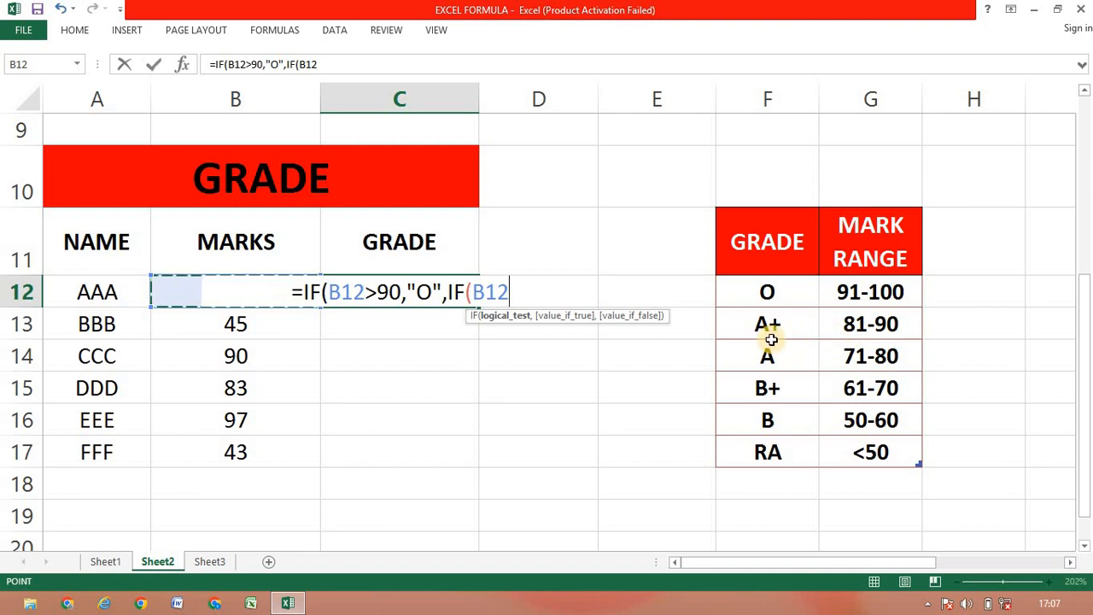
type(">")
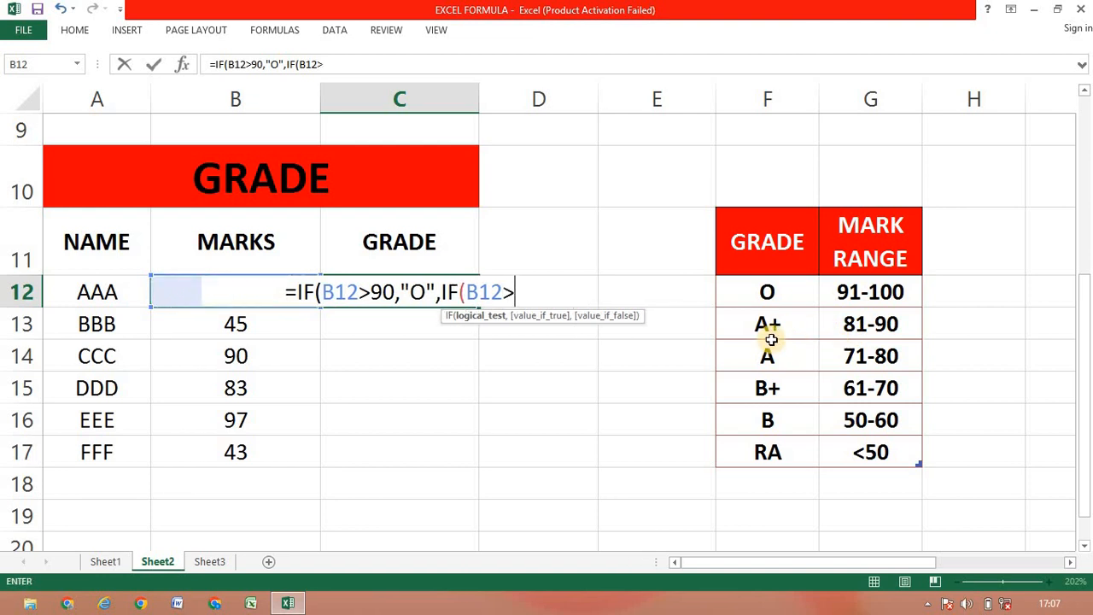
type("80")
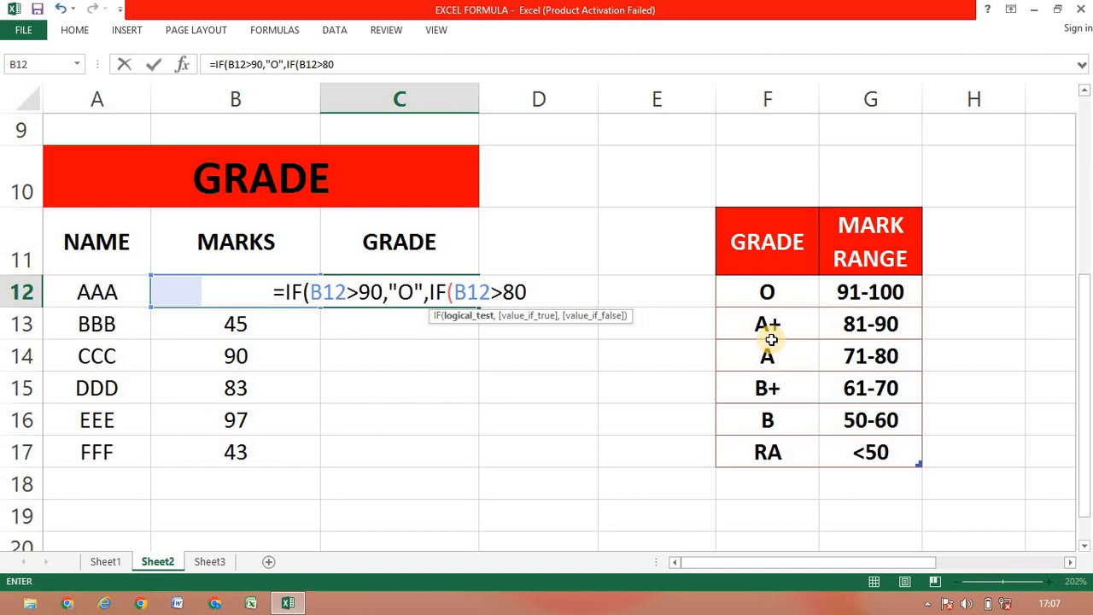
type(",")
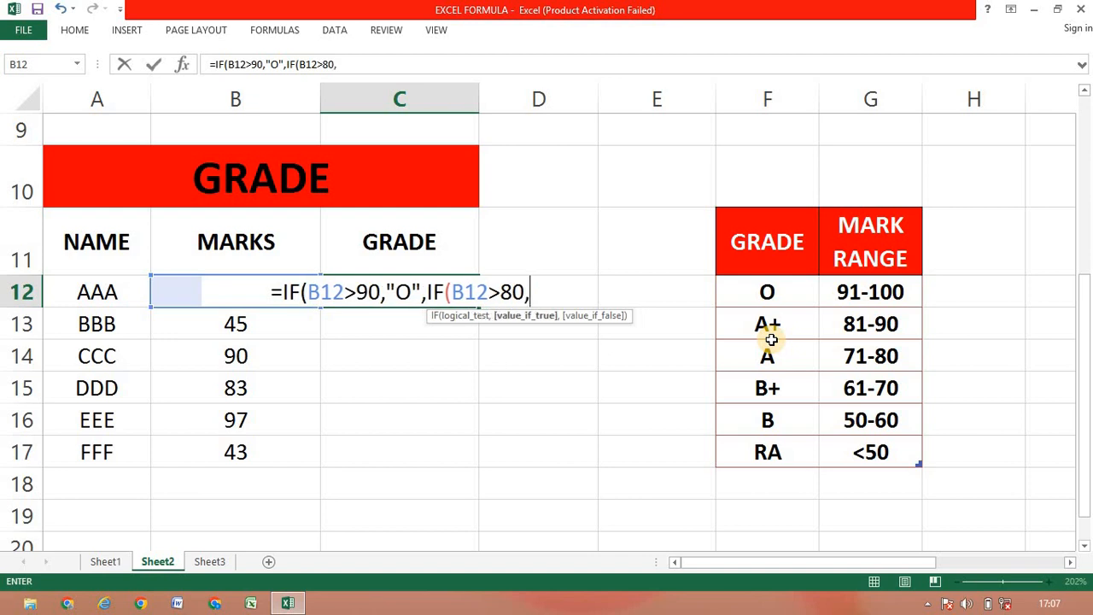
type("\"")
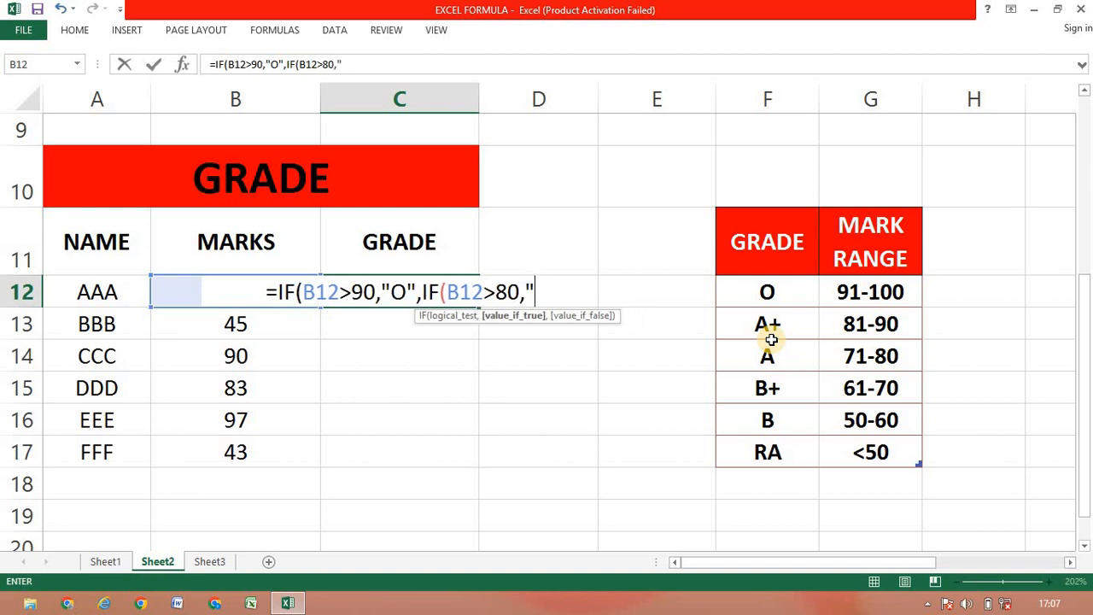
type("A")
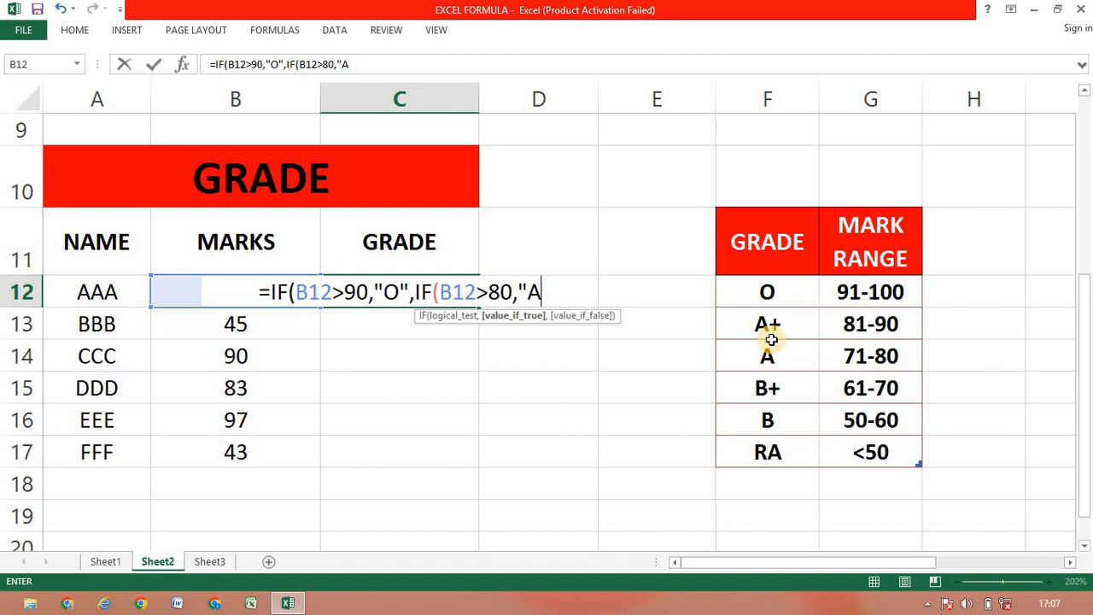
type("+\"")
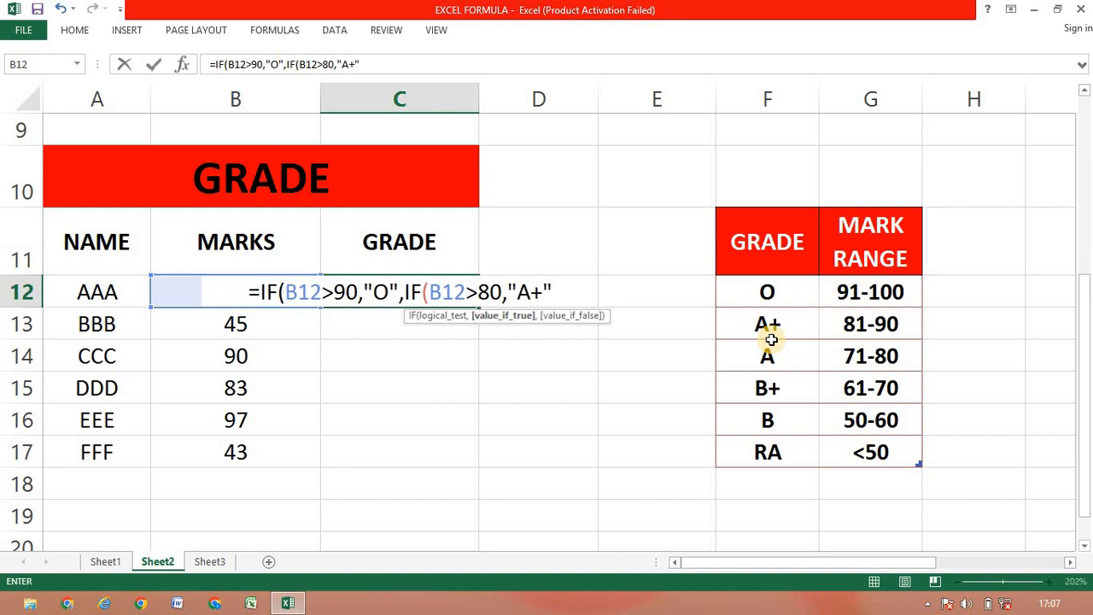
Nest a third IF in the C12 formula that returns "A" when B12>70.
type(",I")
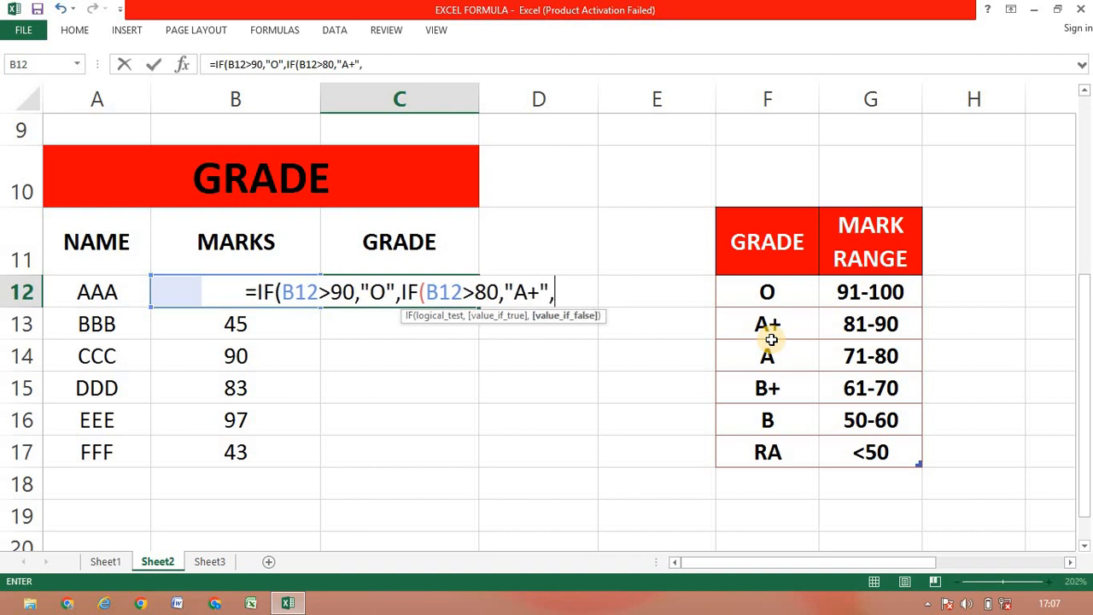
type("F(")
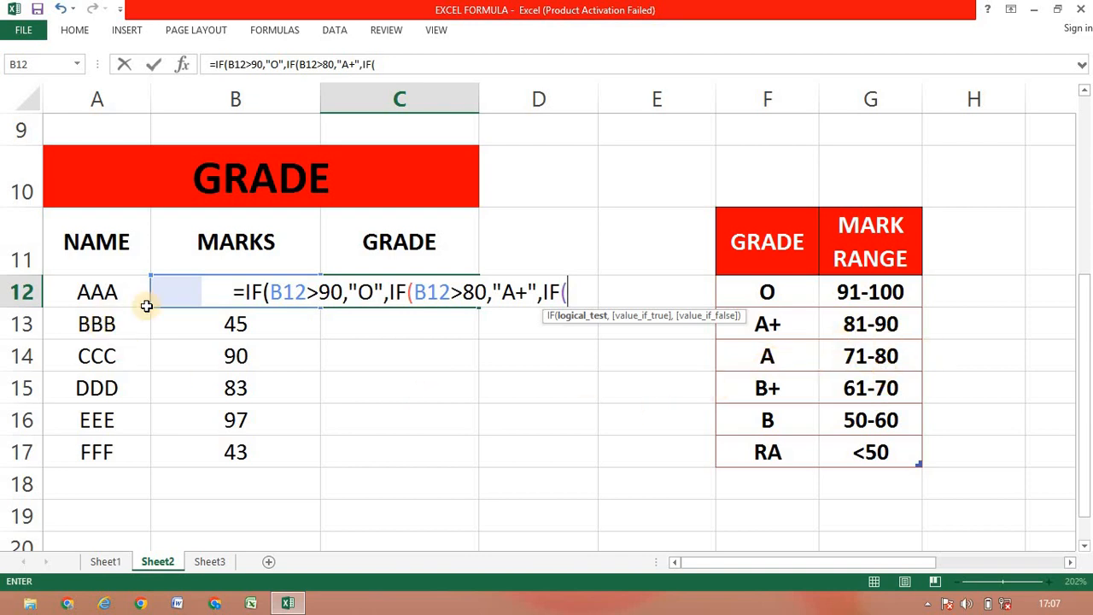
left_click(171, 290)
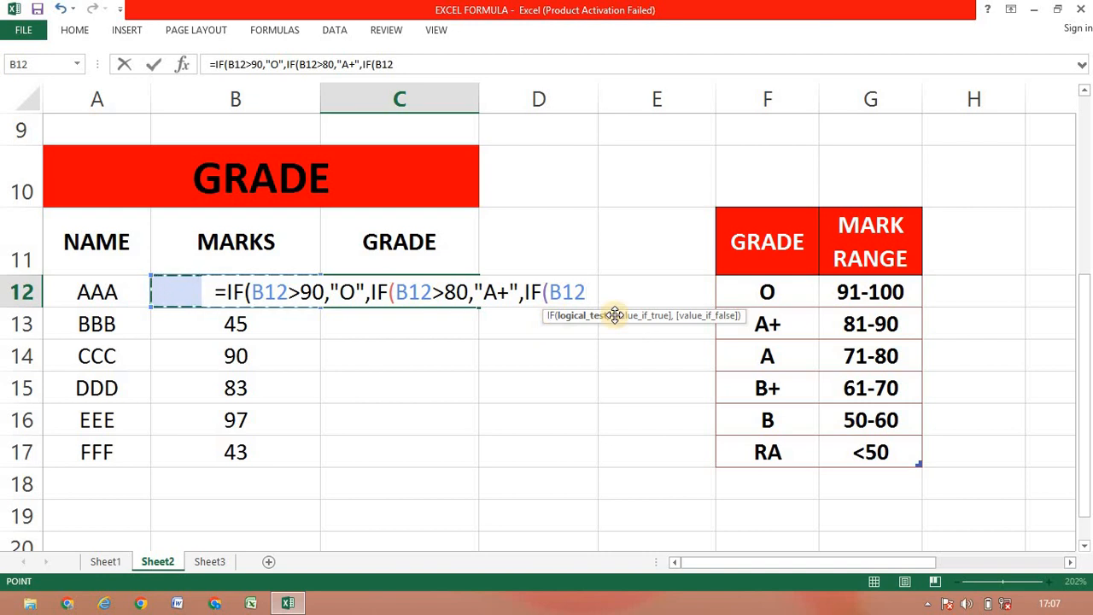
type(">7")
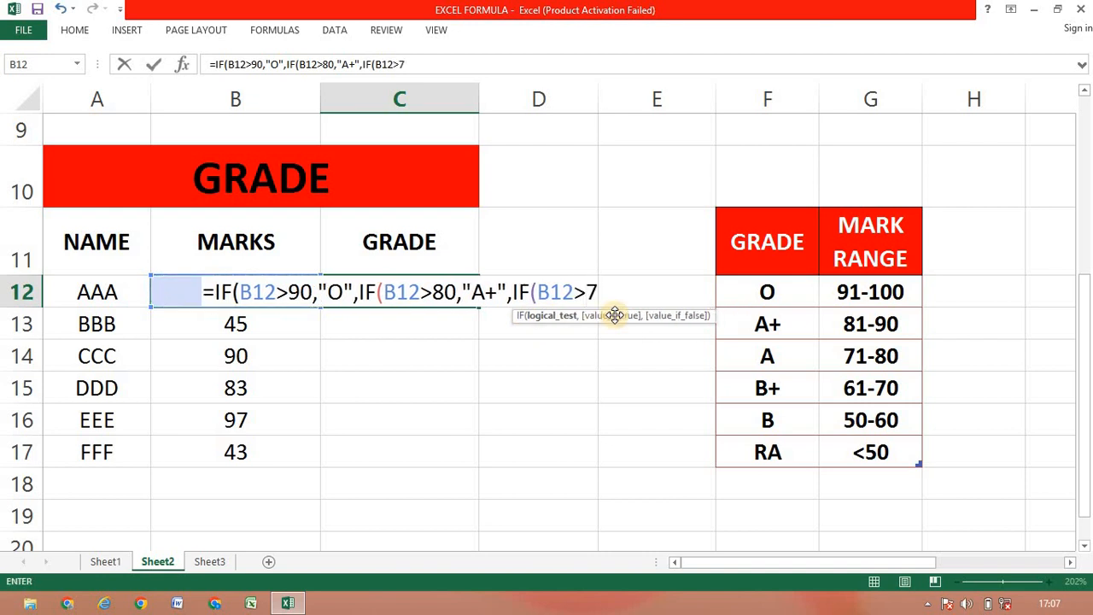
type("0")
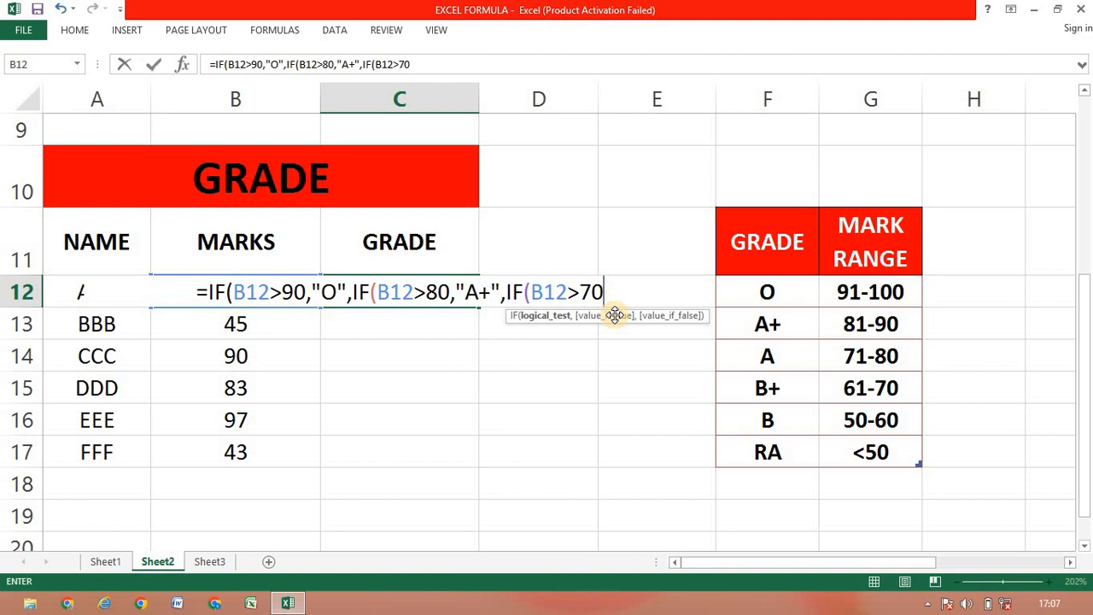
type(",")
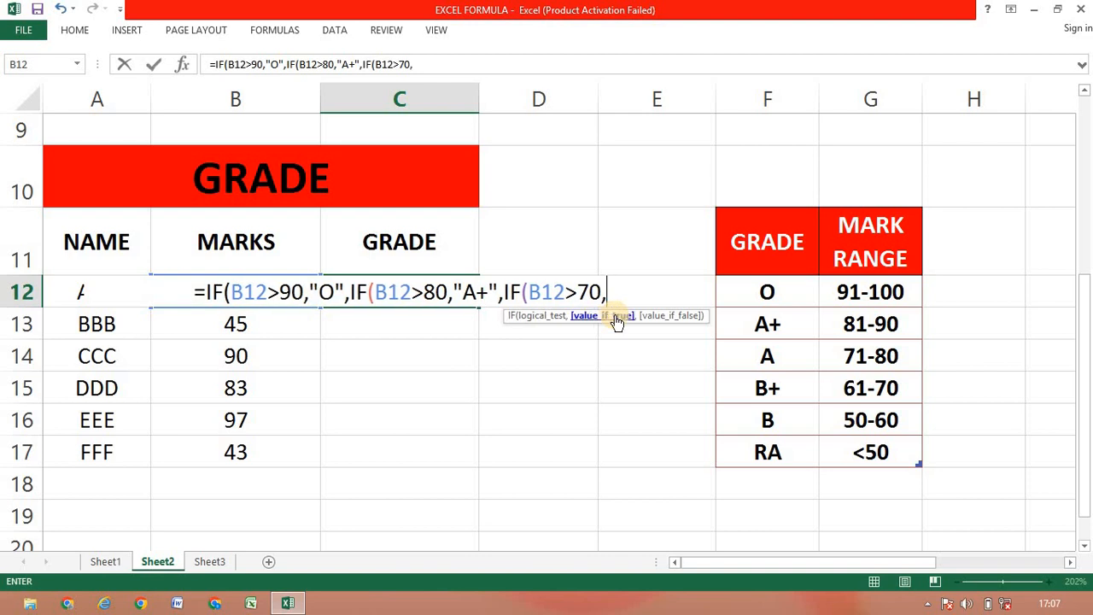
type("\"A")
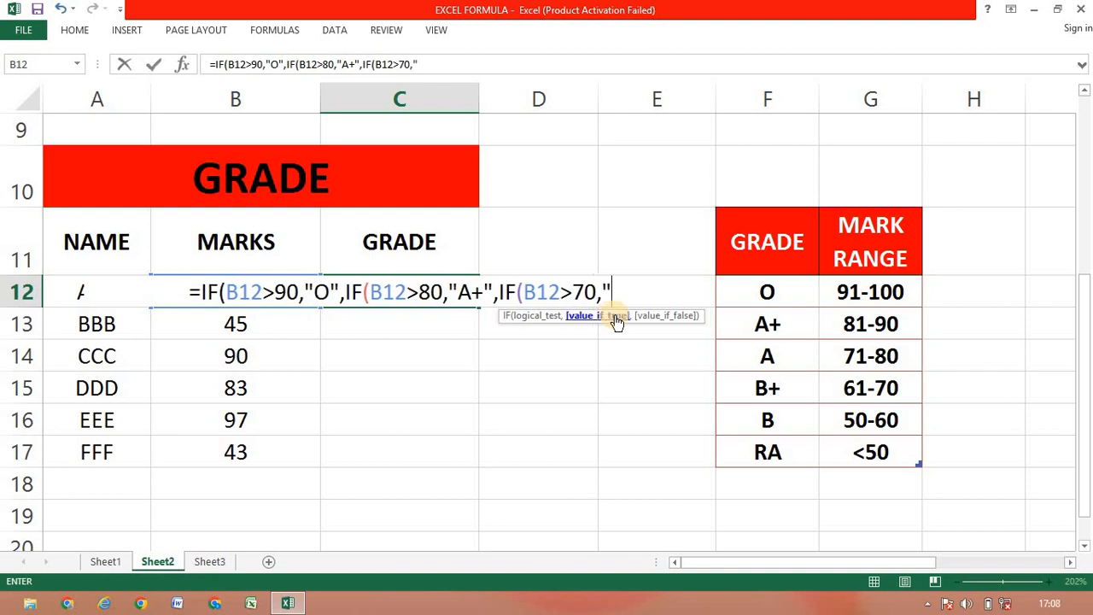
type("\"")
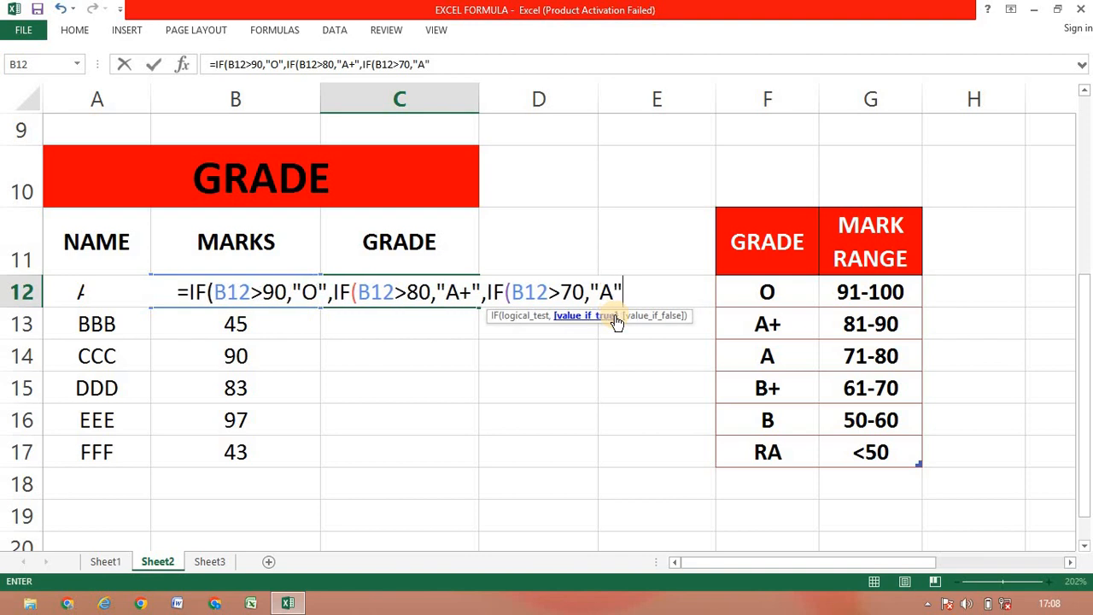
Nest a fourth IF in the C12 formula that returns "B+" when B12>60.
type(",I")
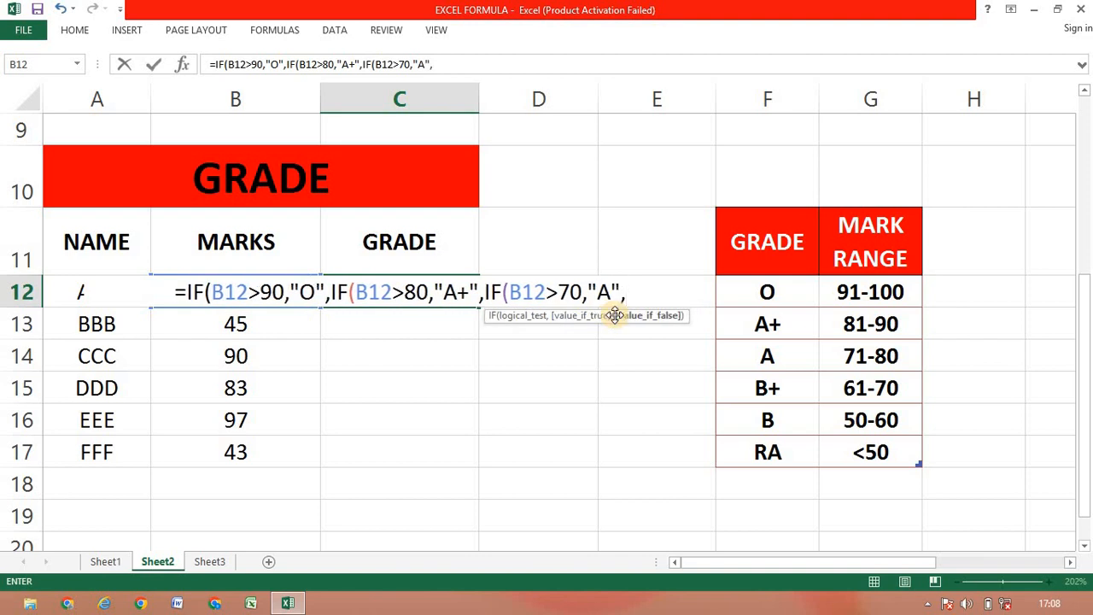
type("F")
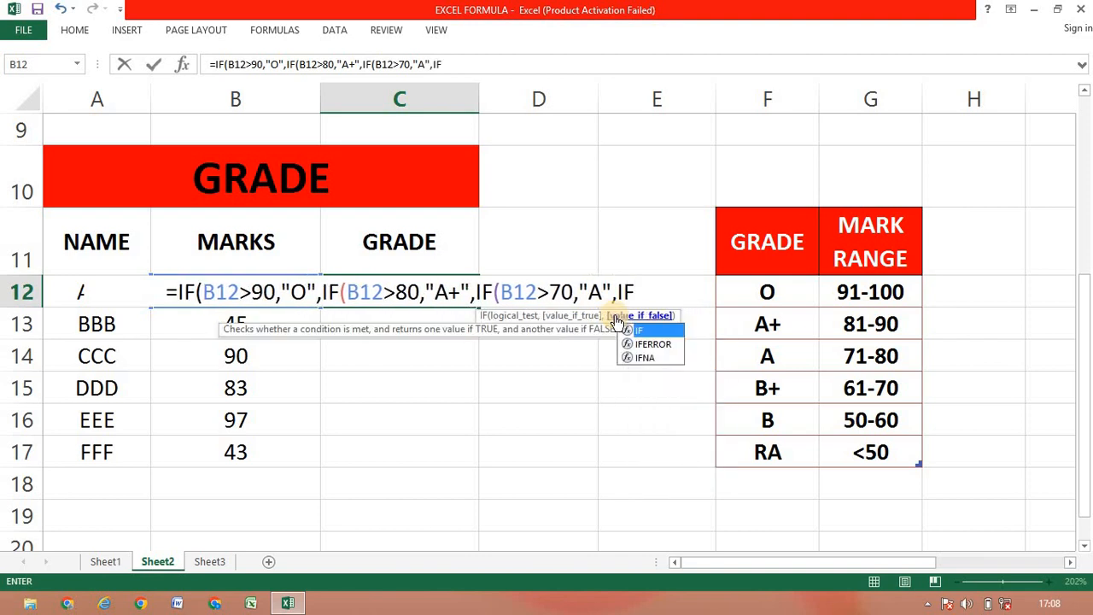
type("(")
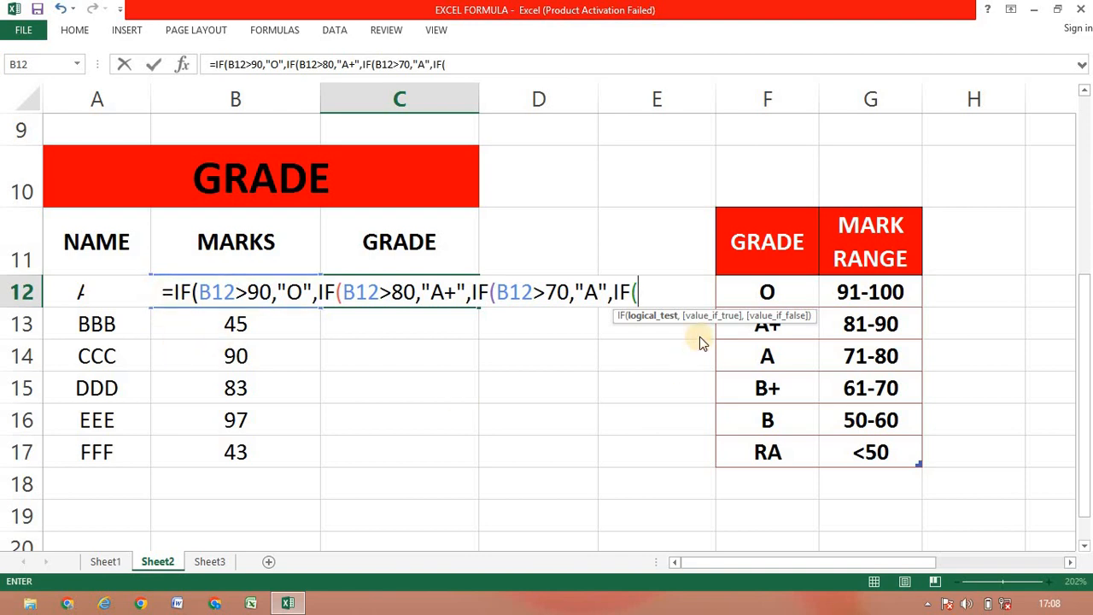
type("B12")
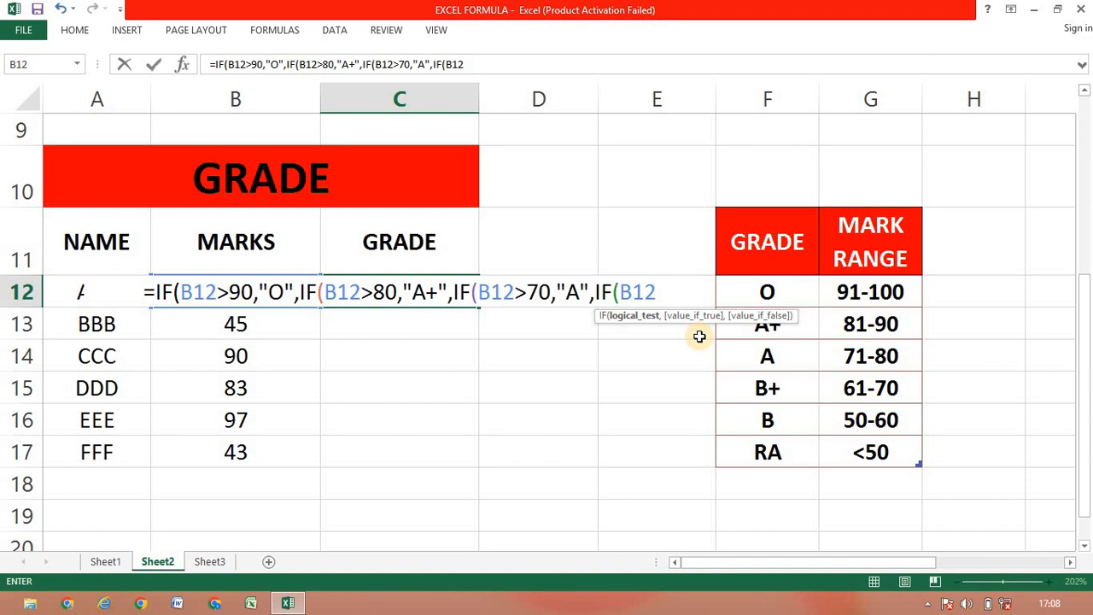
type(">")
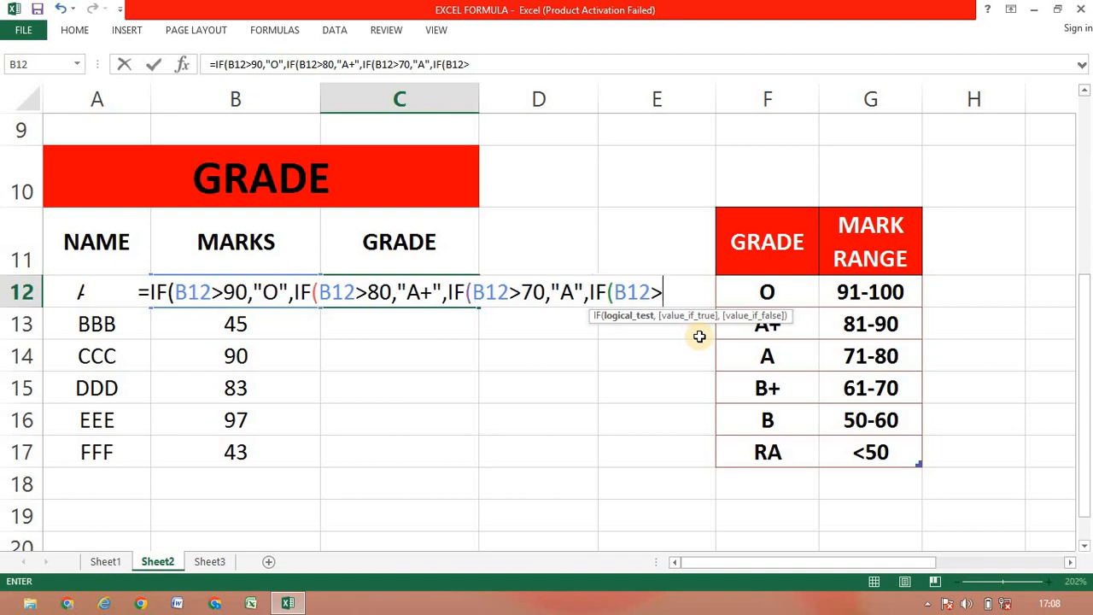
type("60")
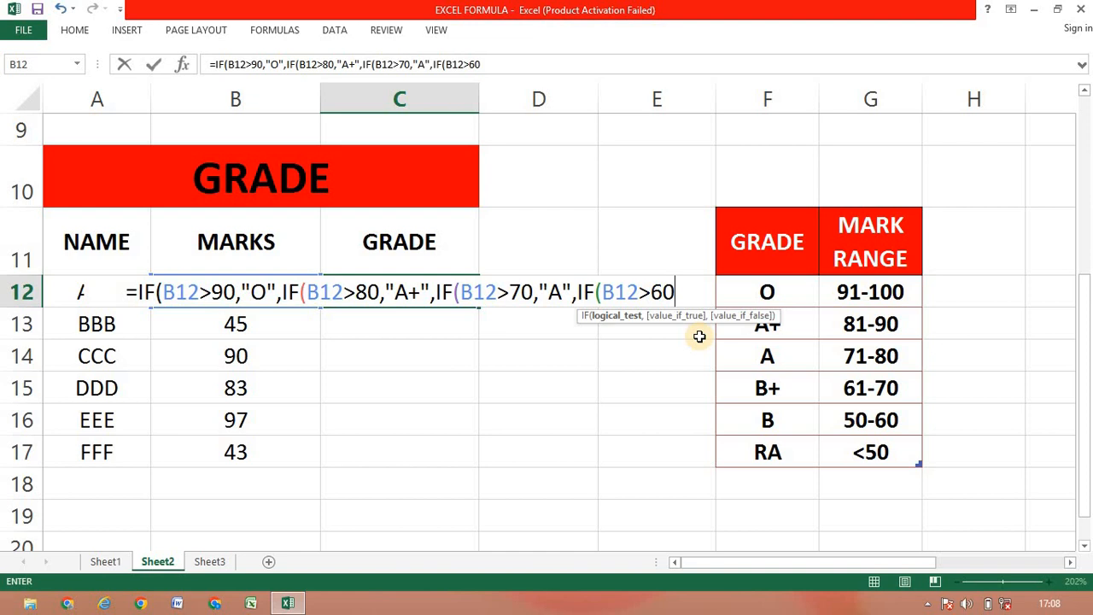
type(",")
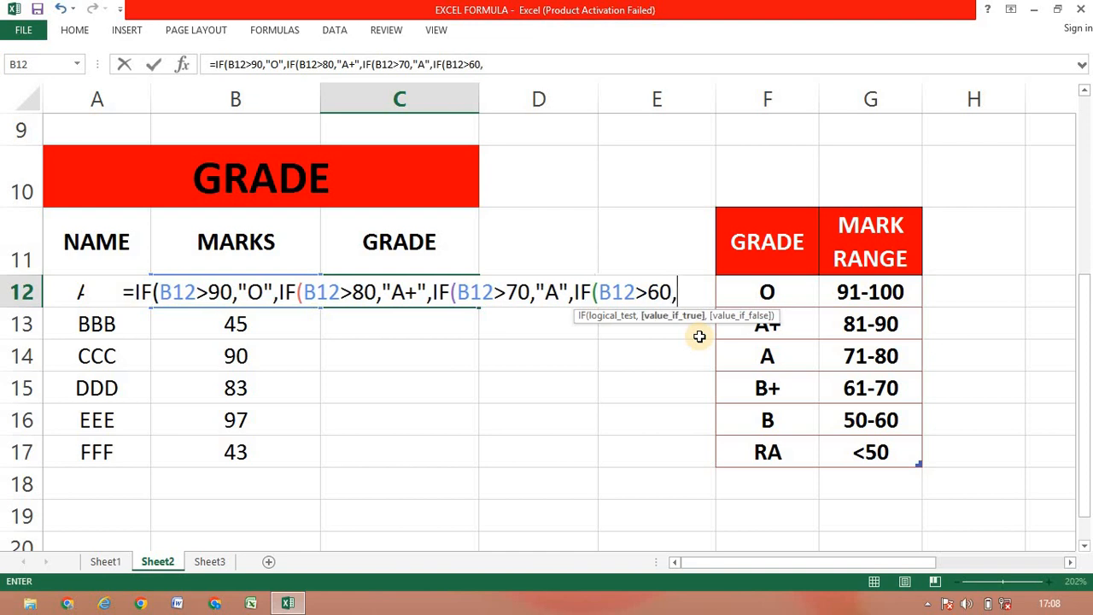
type("\"B+")
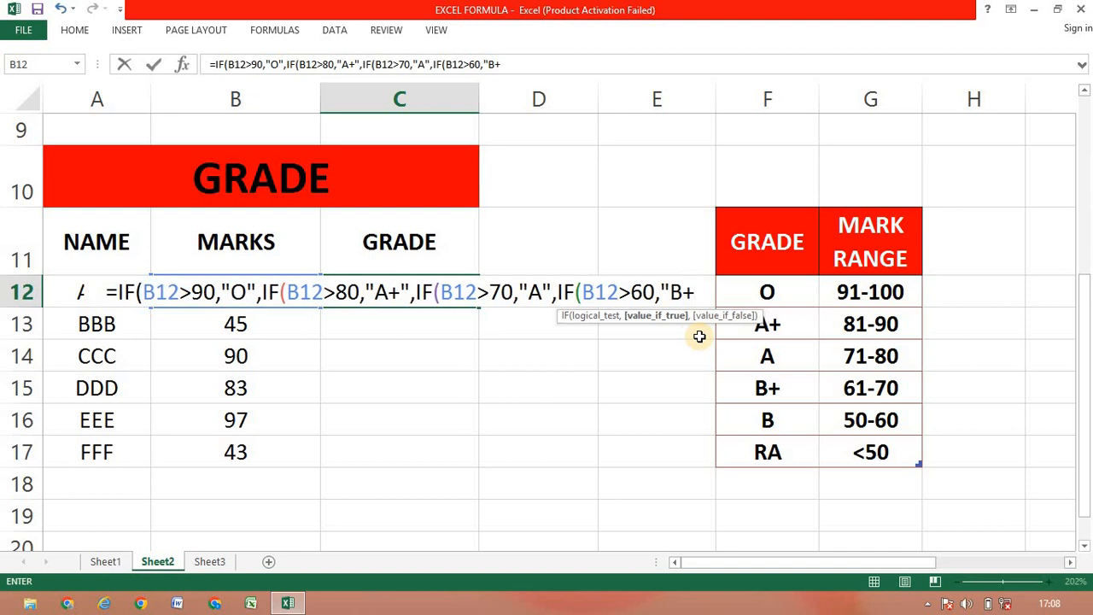
type("\"")
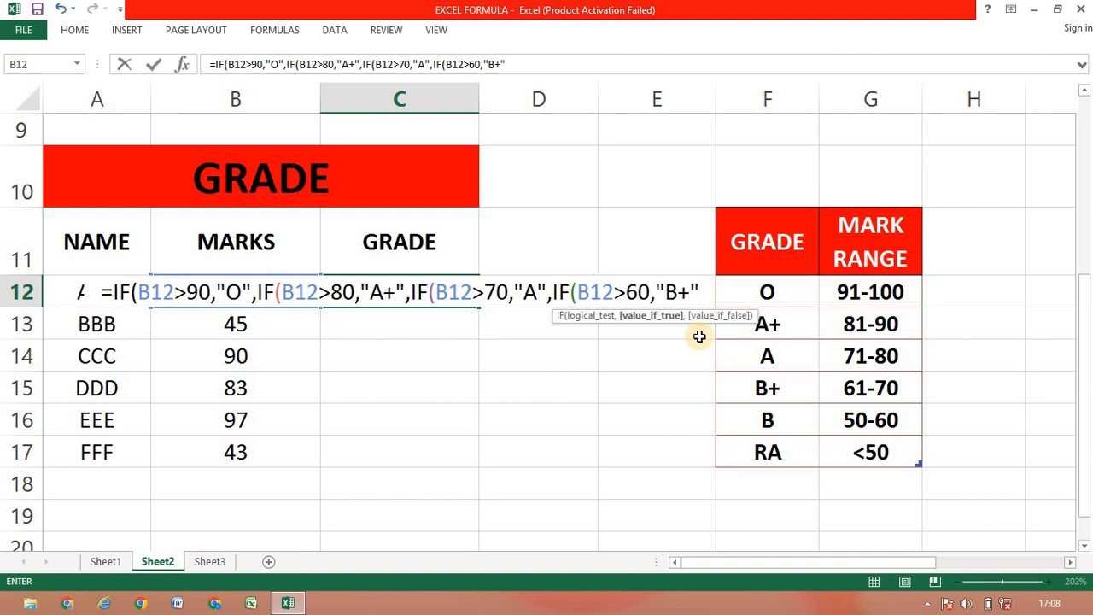
type(",")
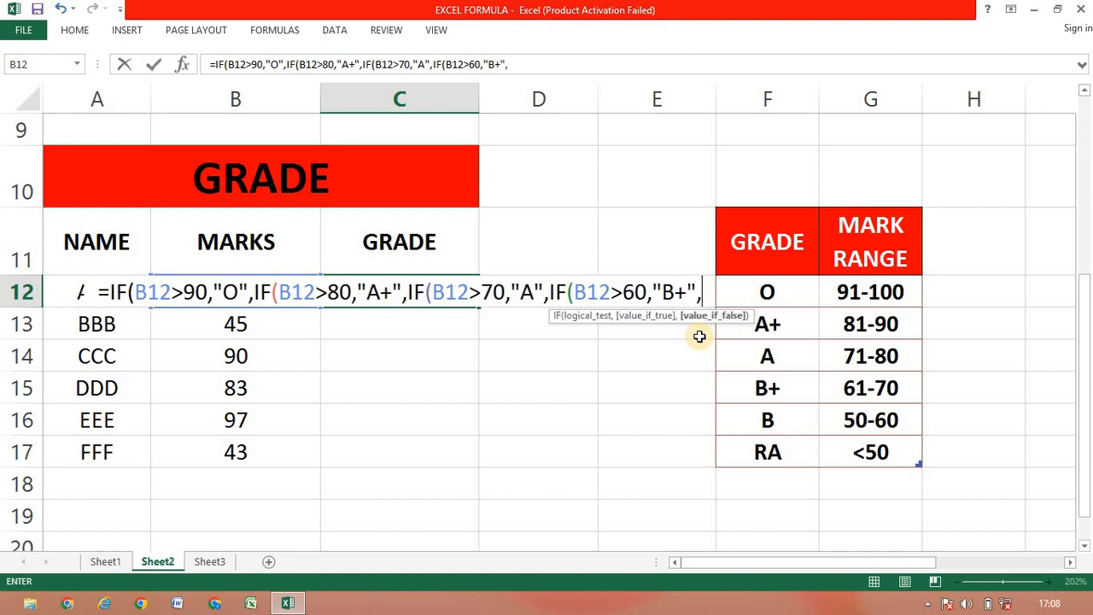
type("IF(")
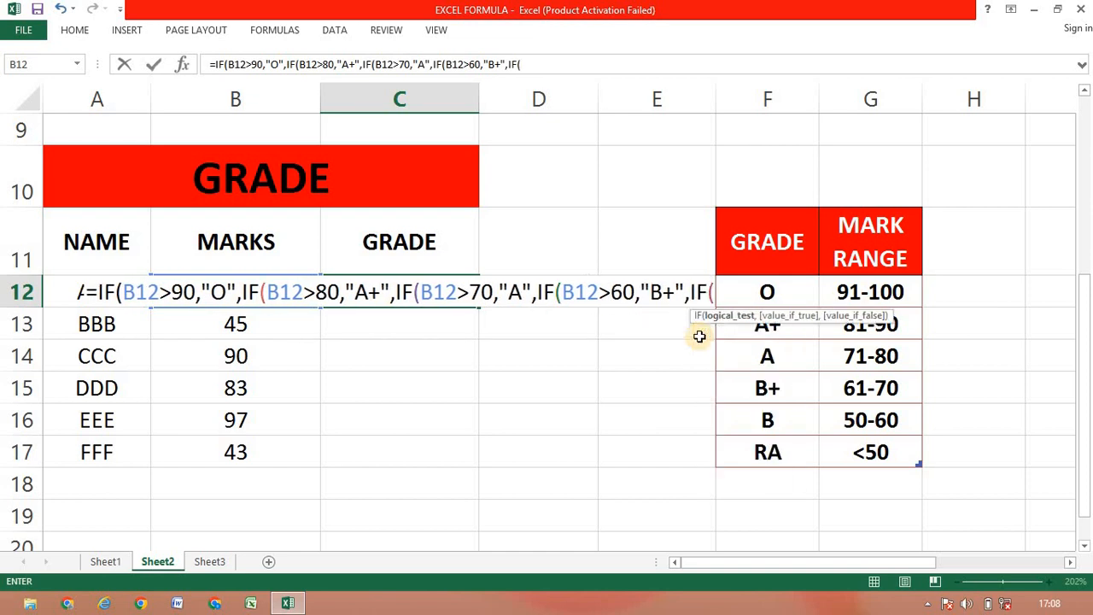
type("B")
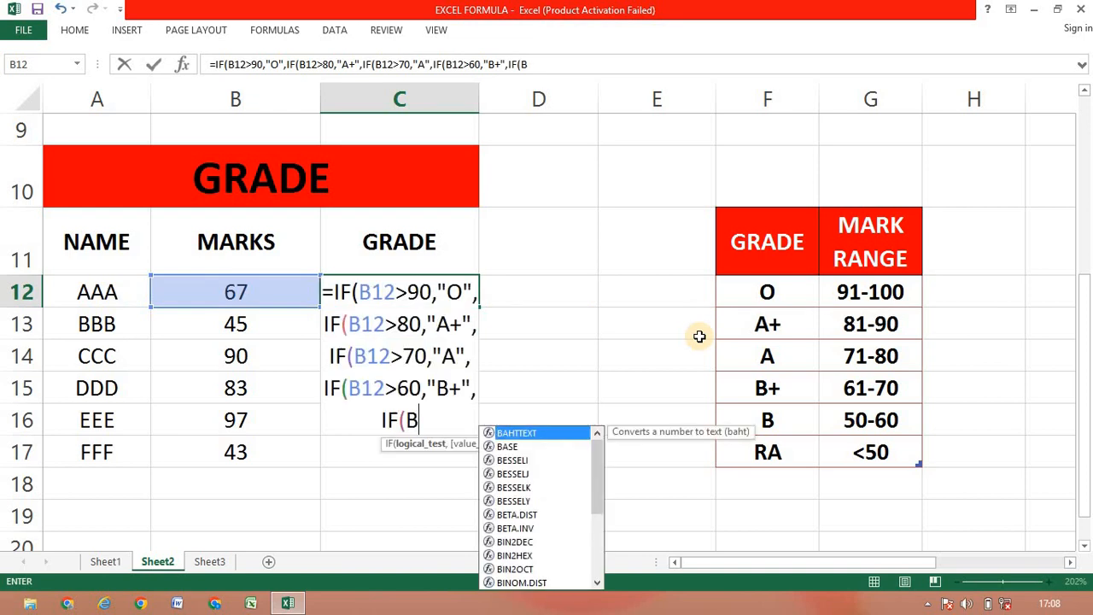
type("12")
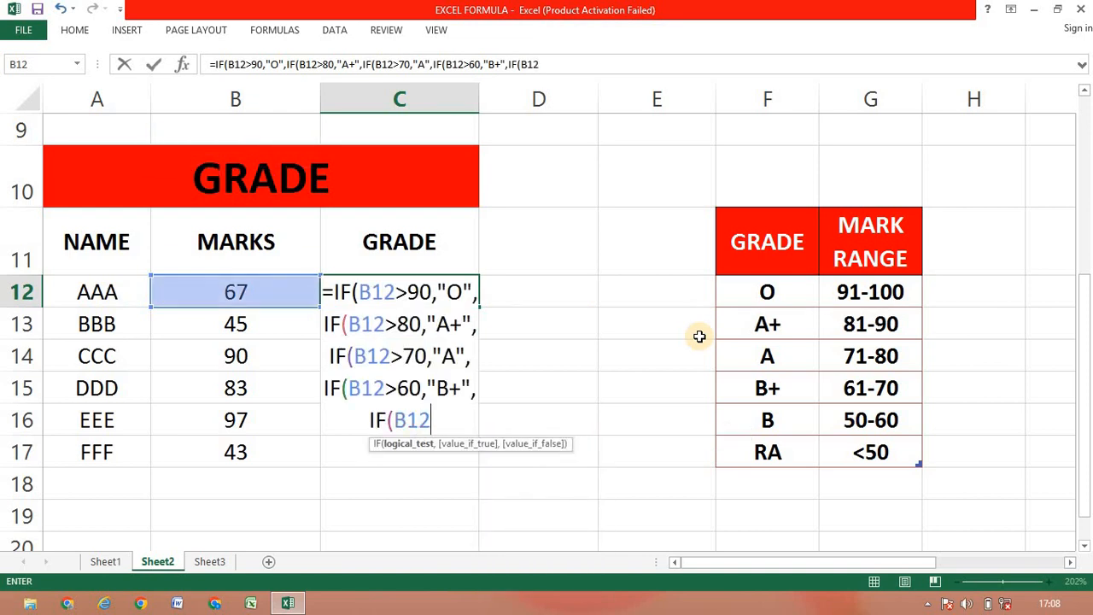
type(">")
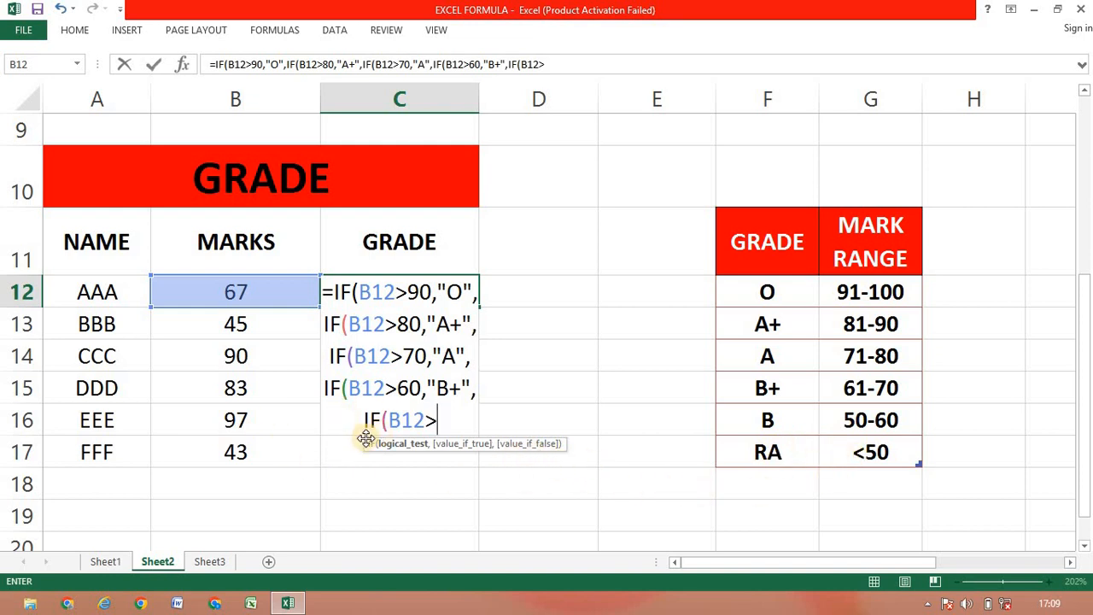
key("BackSpace")
key("BackSpace")
key("BackSpace")
key("BackSpace")
key("BackSpace")
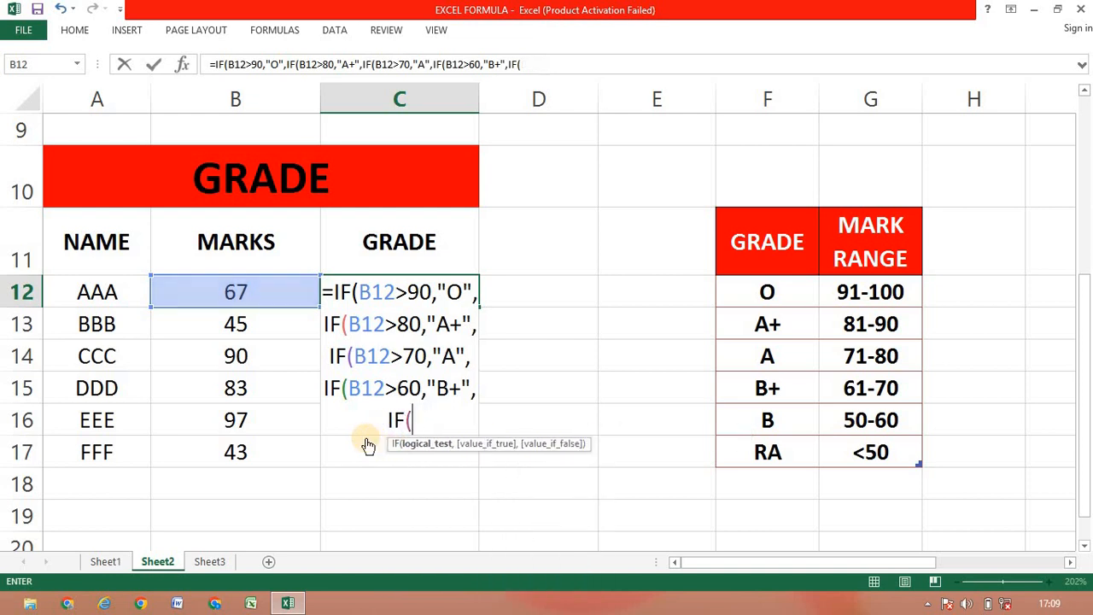
key("BackSpace")
key("BackSpace")
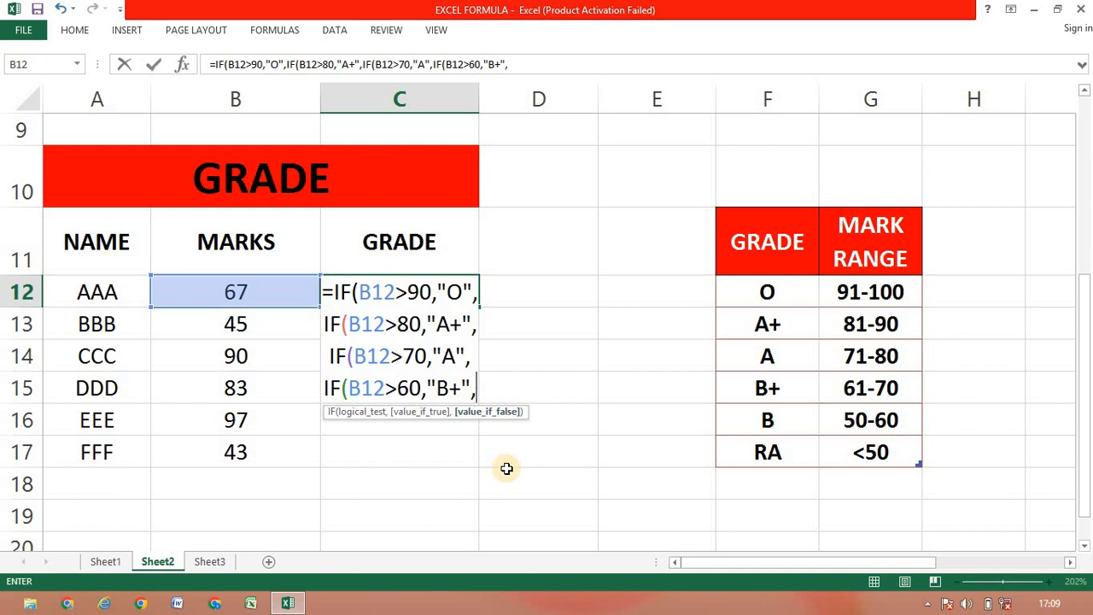
type("\"RA\"")
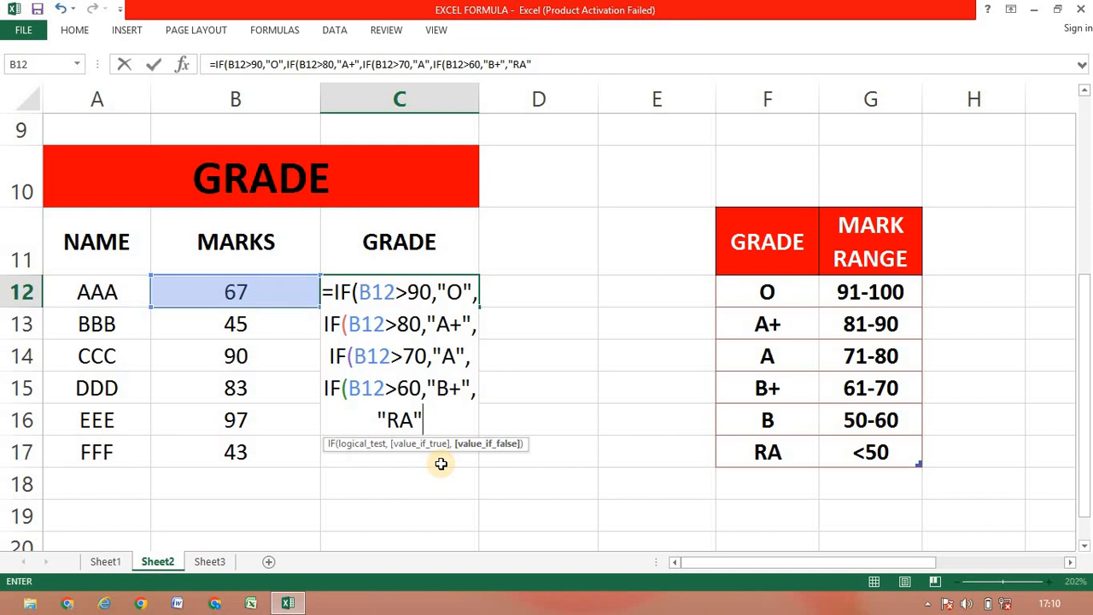
key("BackSpace")
key("BackSpace")
key("BackSpace")
key("BackSpace")
key("BackSpace")
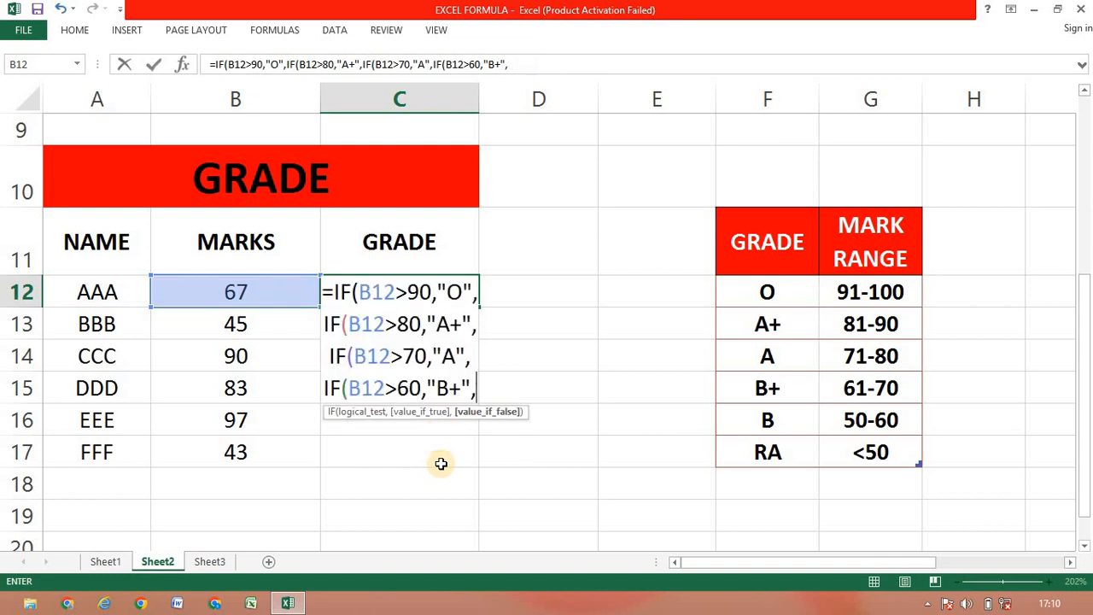
Nest a fifth IF in the C12 formula that returns "B" when B12>50.
key("alt+Return")
type("IF")
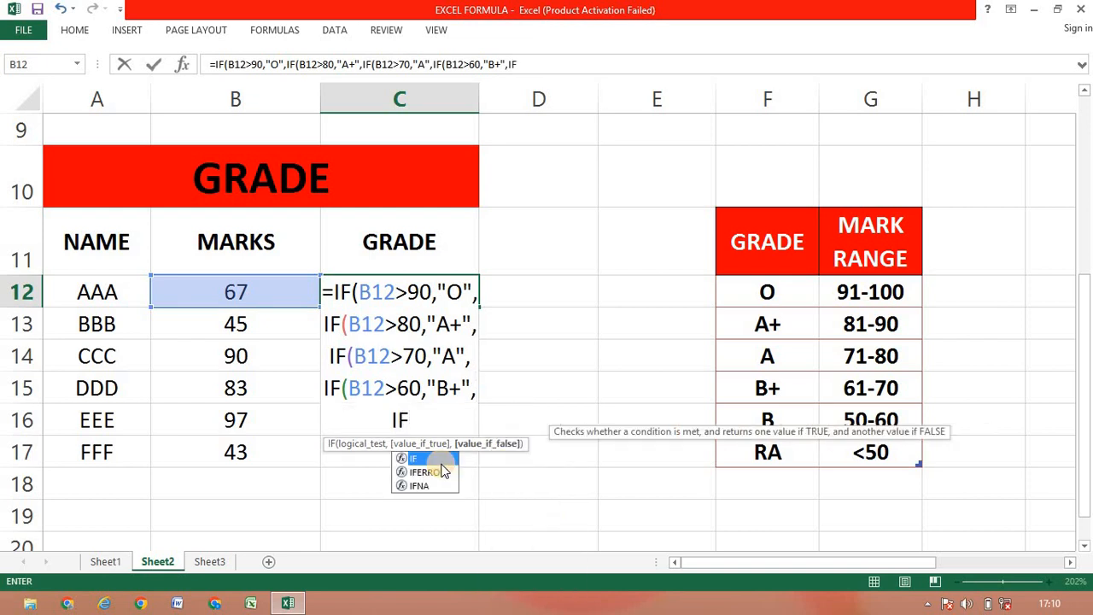
type("(")
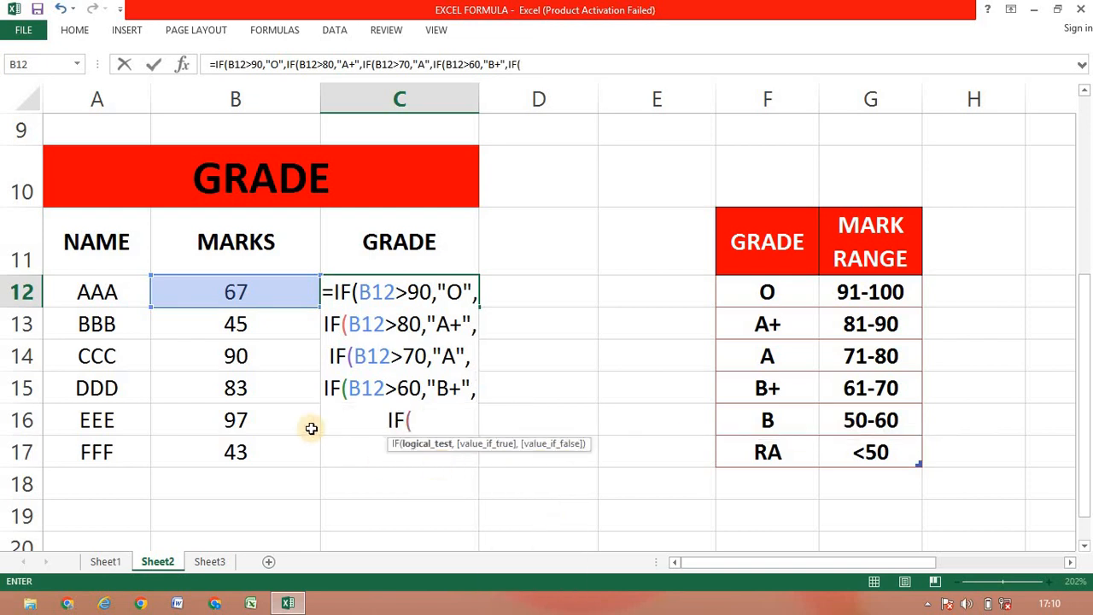
left_click(243, 286)
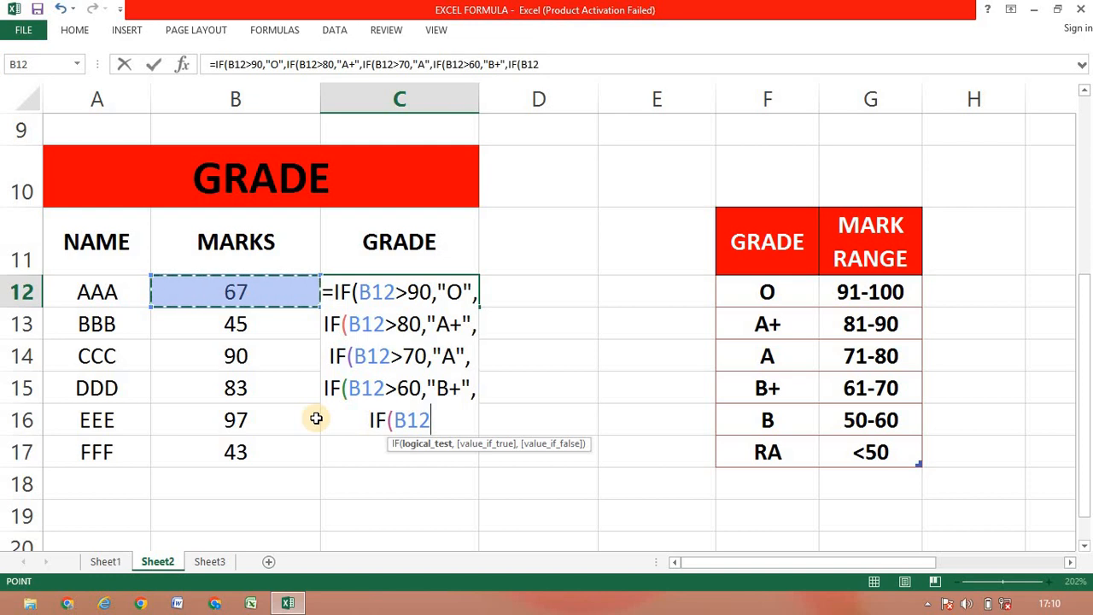
type(">50,")
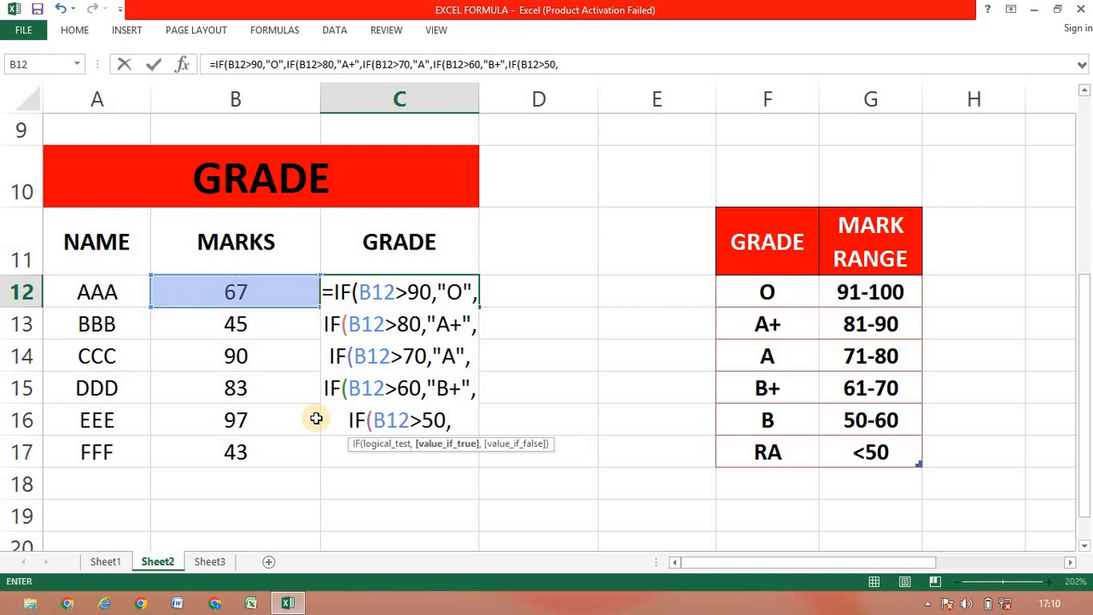
type("\"")
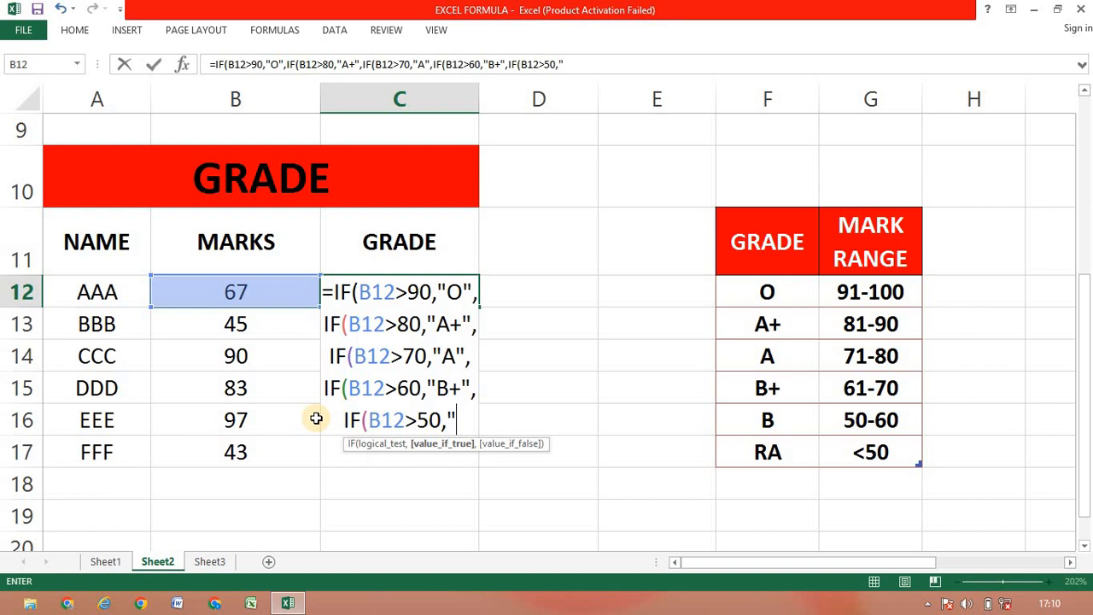
type("B\"")
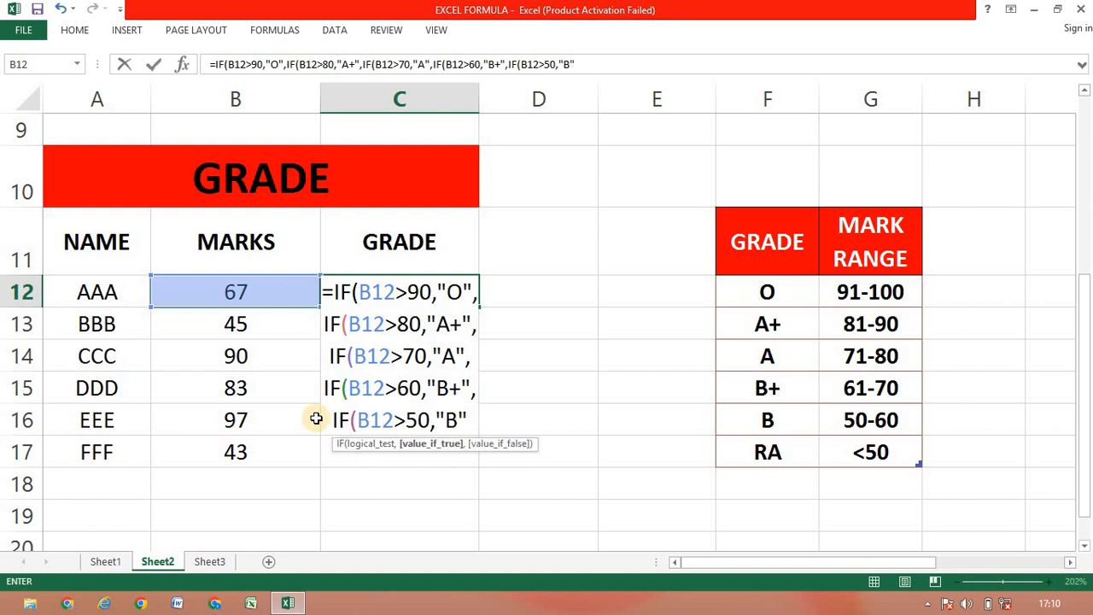
type(",")
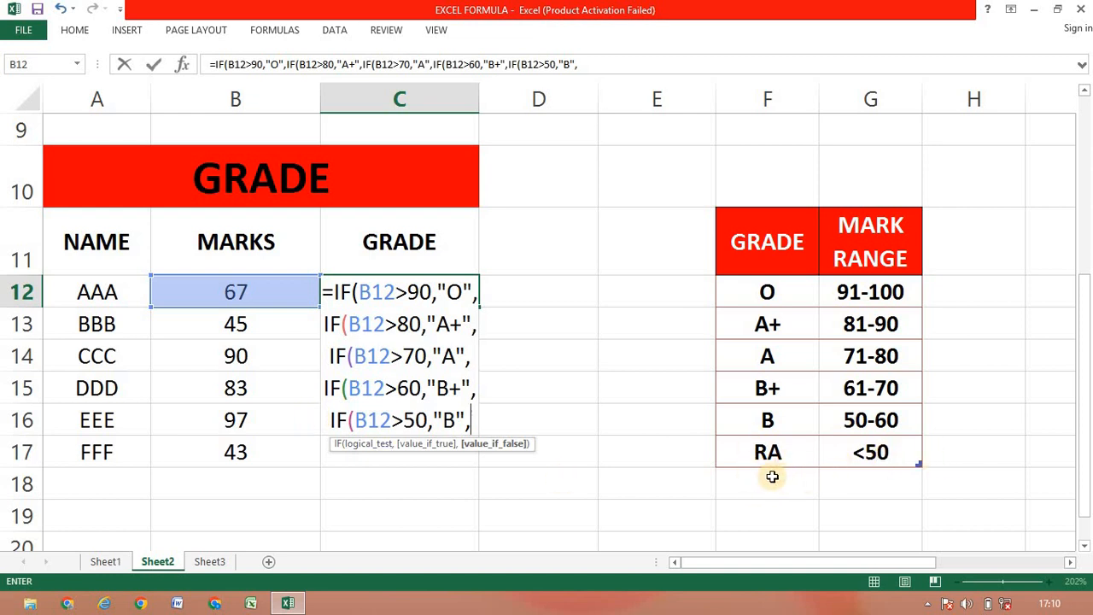
Set "RA" as the value if false of the innermost IF in the C12 formula.
type("\"")
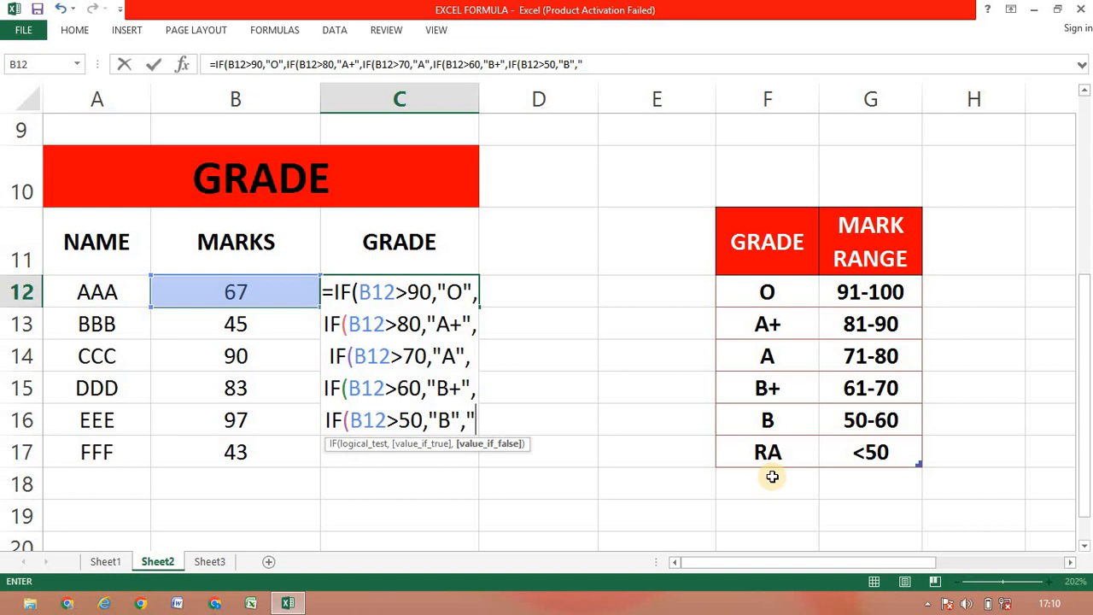
type("RA")
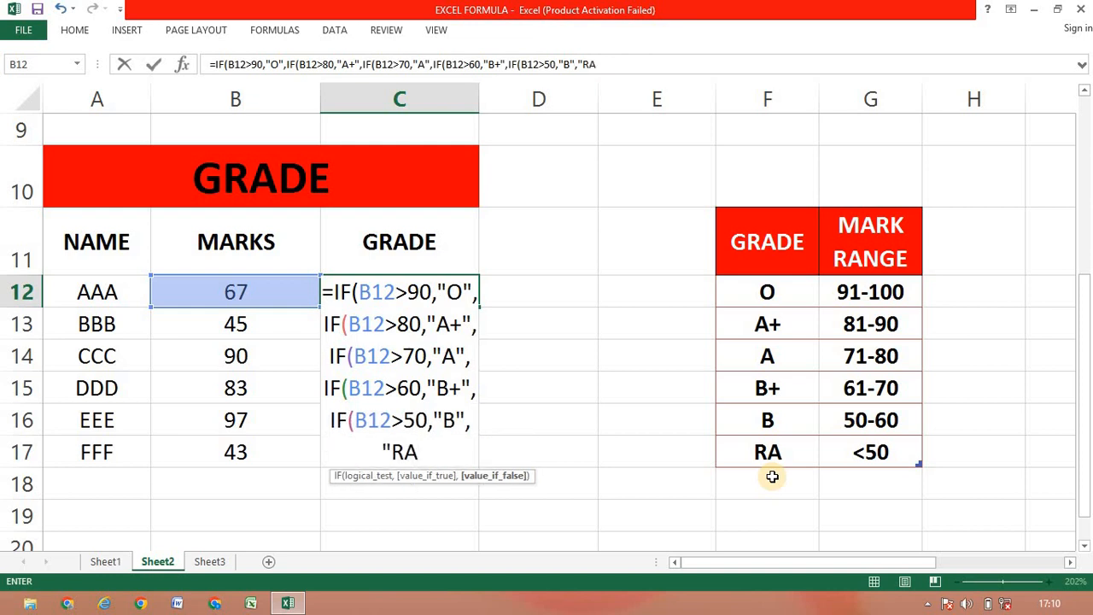
type("\"")
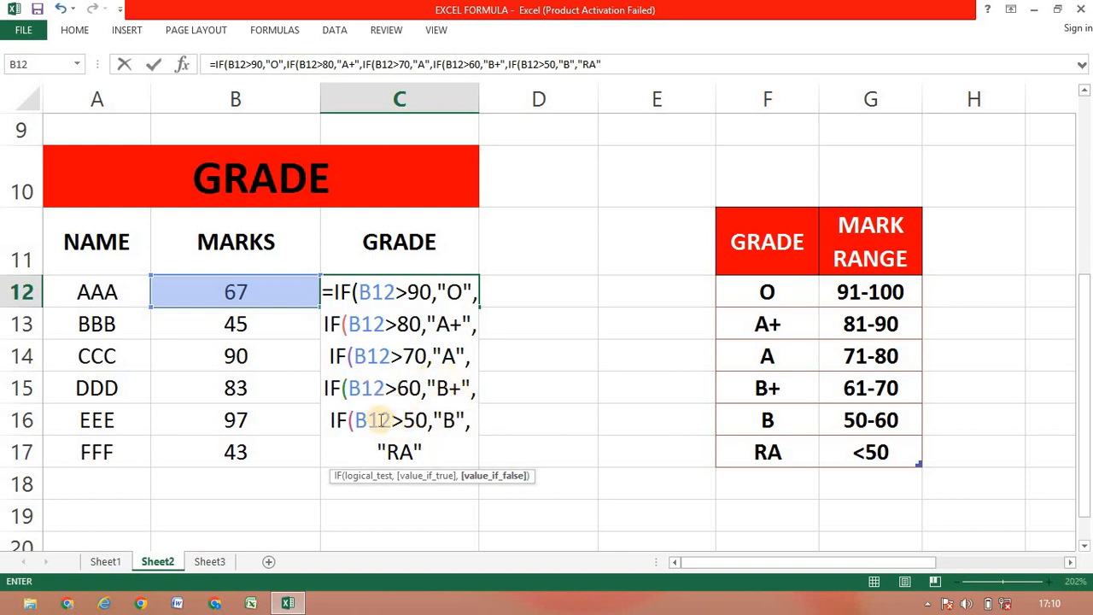
left_click_drag(380, 419, 443, 421)
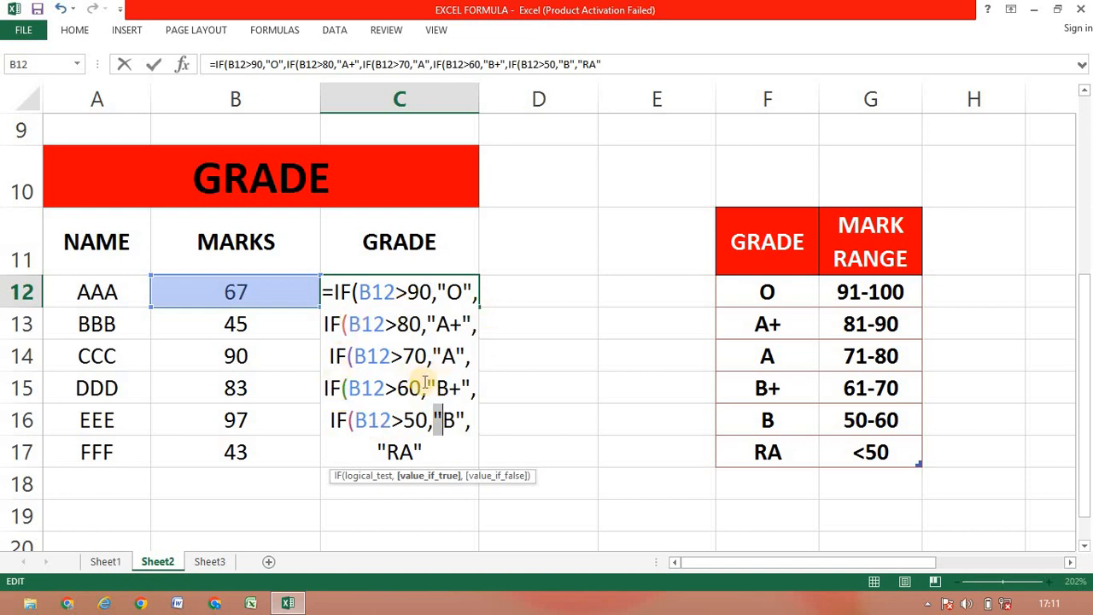
left_click(449, 455)
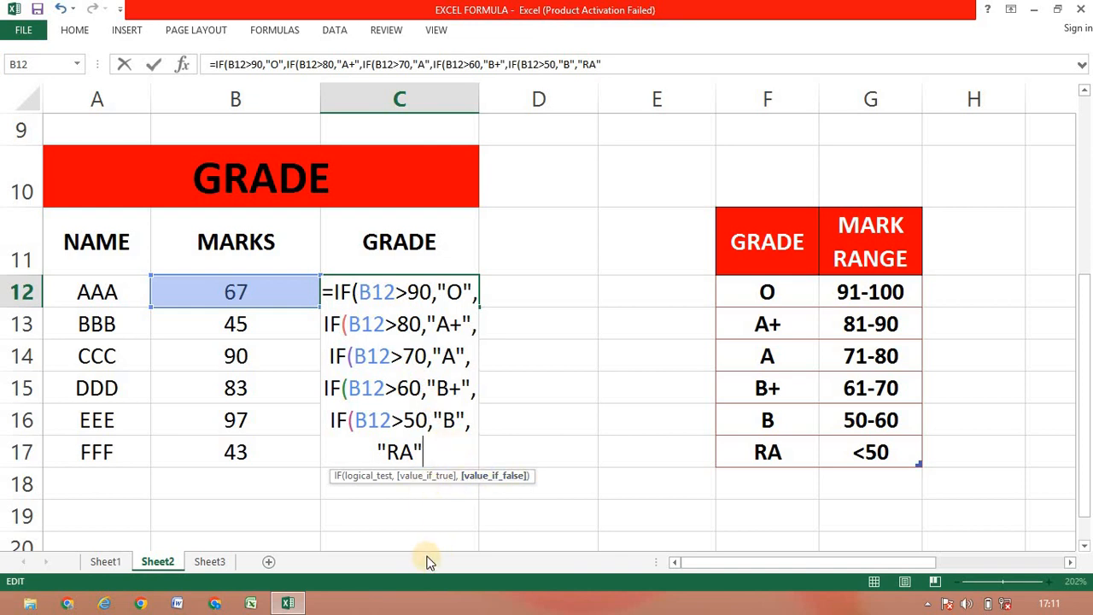
Close all five nested IFs in C12 with closing parentheses and commit the formula.
type(")")
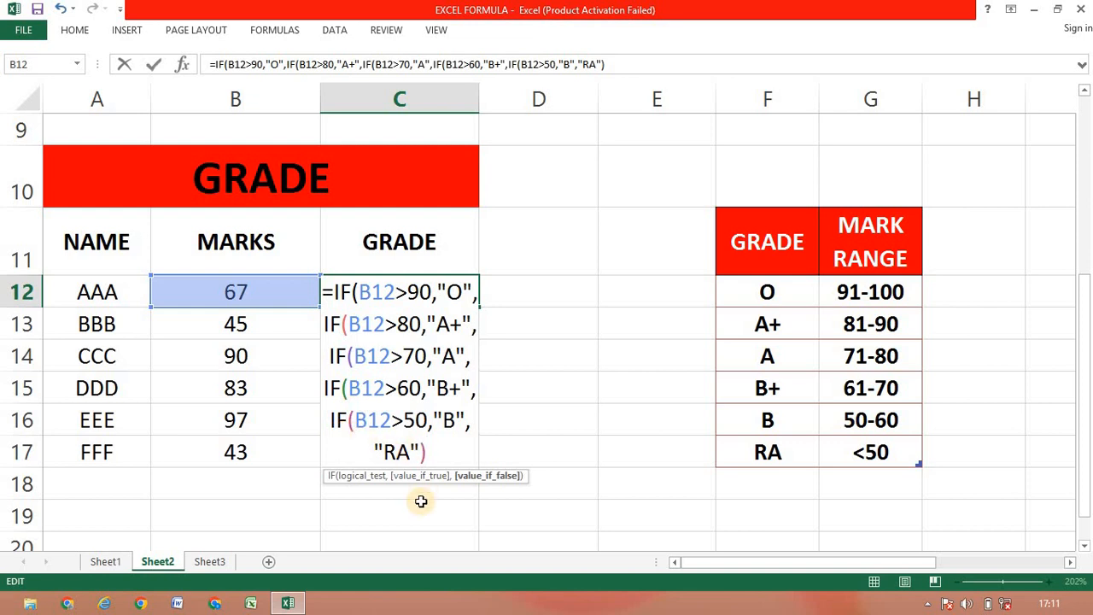
type(")")
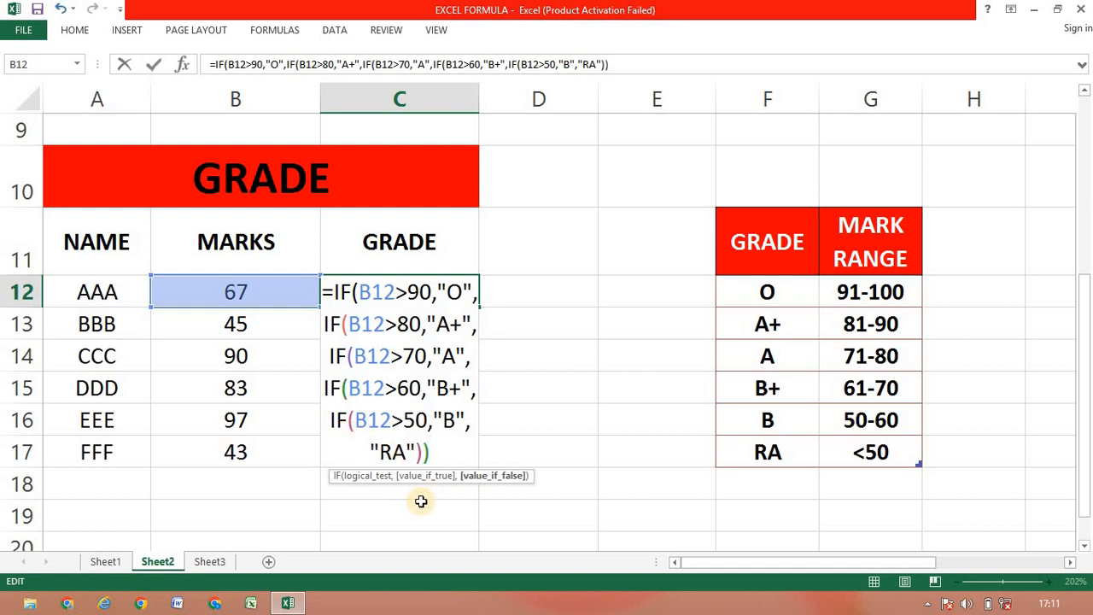
type(")")
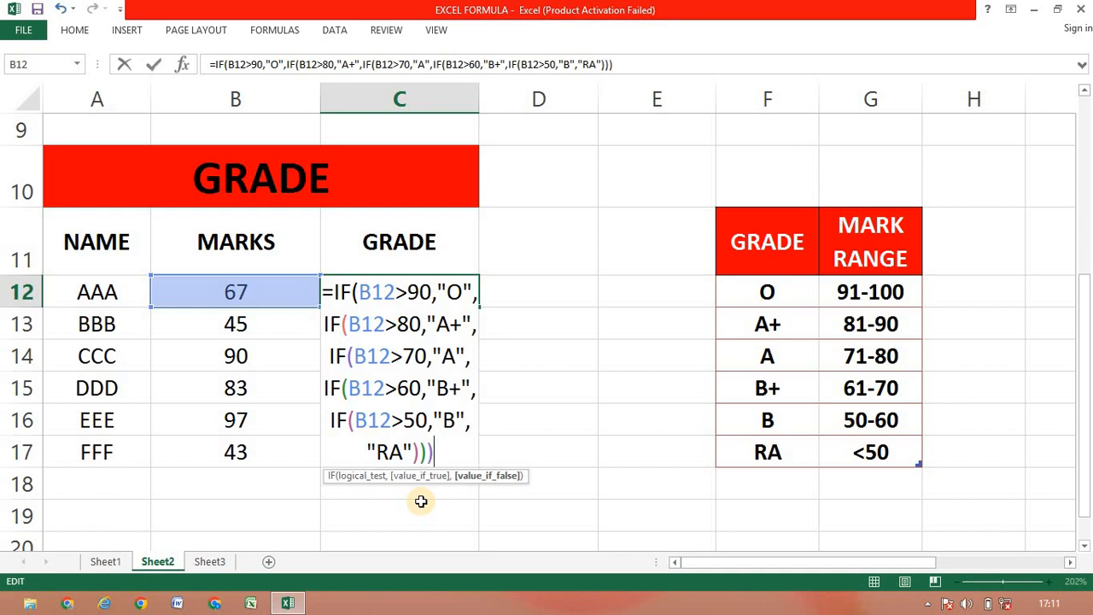
type(")")
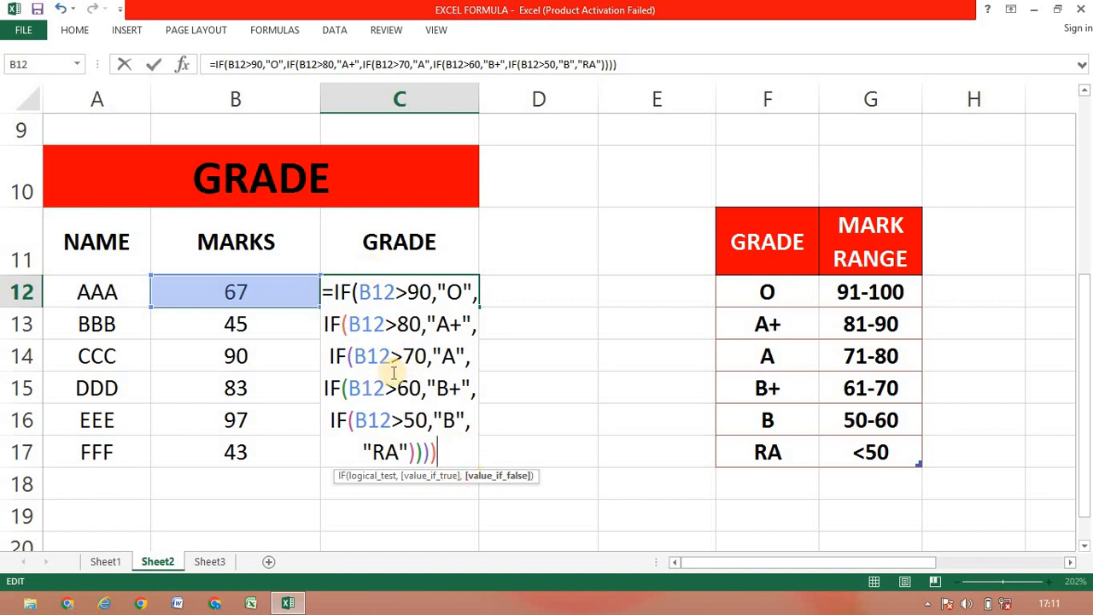
type(")")
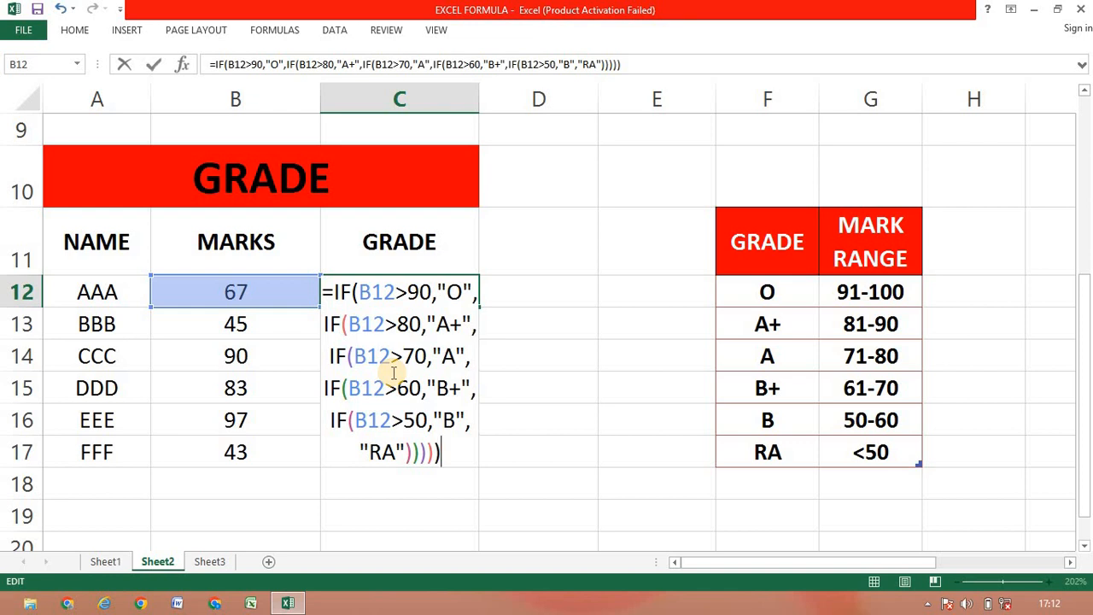
key("Return")
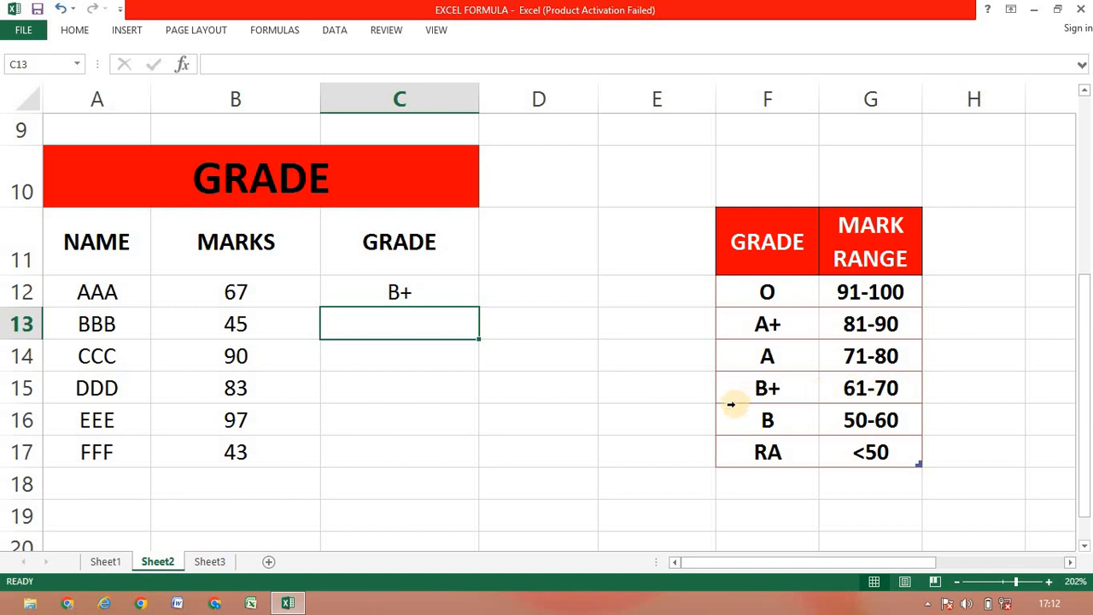
Fill the grade formula from C12 down through C17.
left_click(419, 292)
left_click_drag(479, 310, 468, 466)
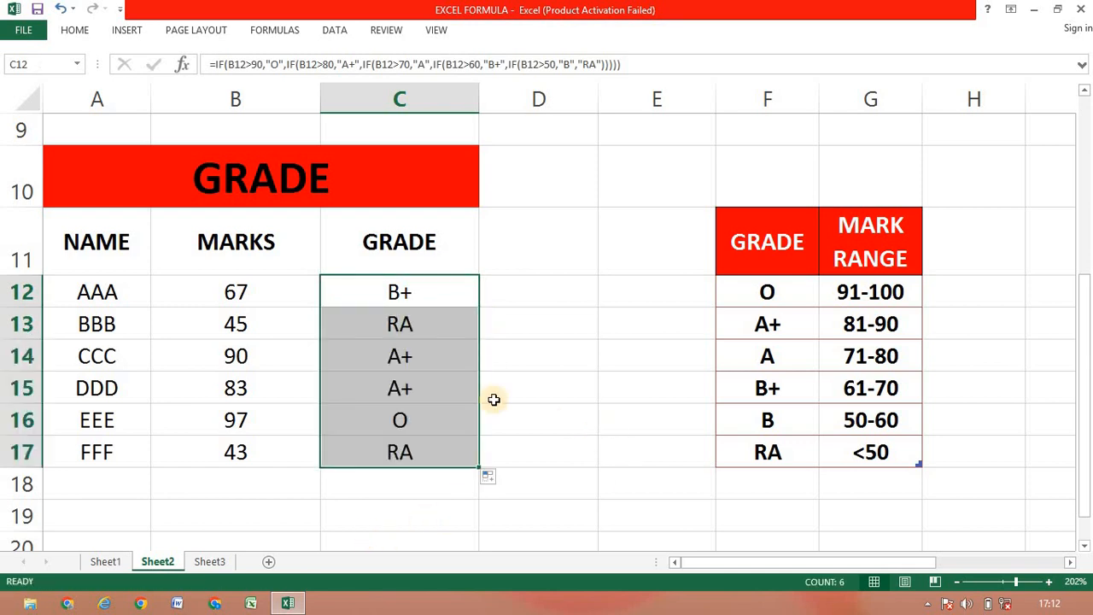
left_click(573, 439)
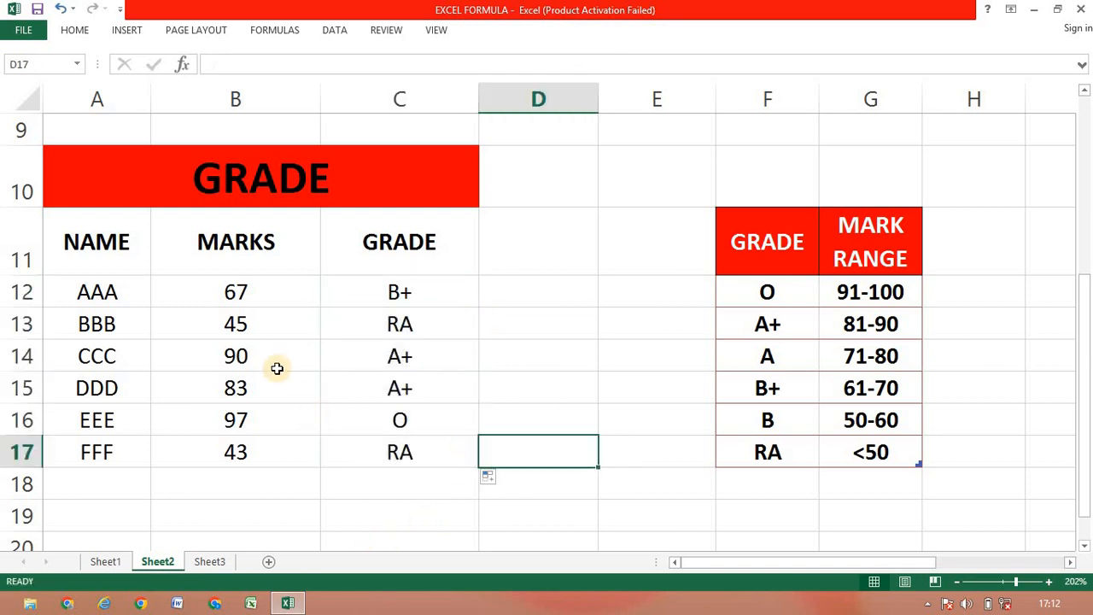
Check the marks in B13 to B17 and their grades against the mark range table.
left_click(246, 326)
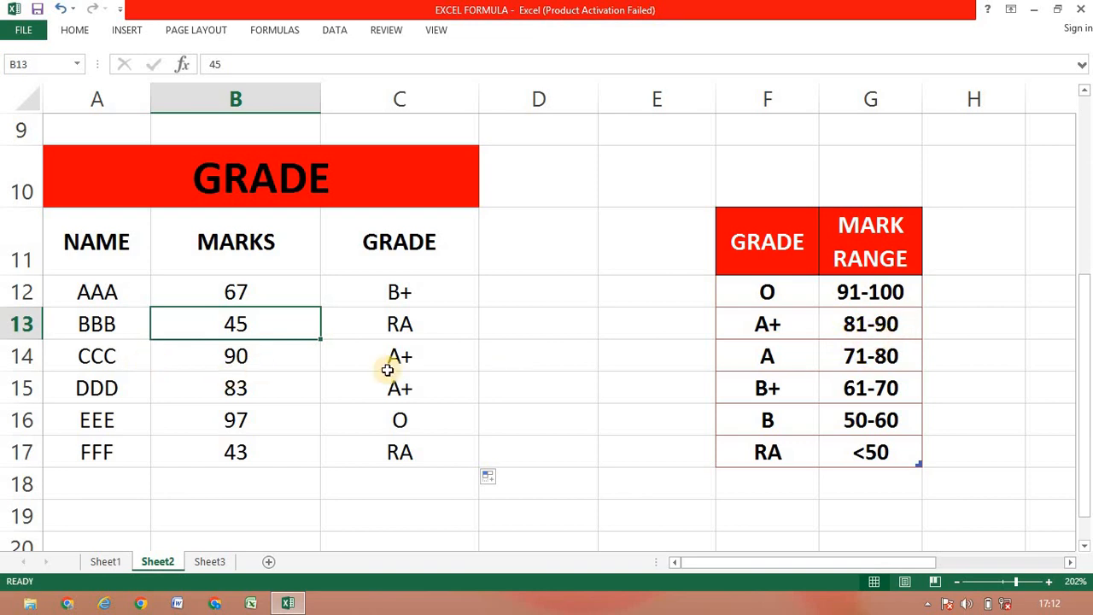
left_click(242, 360)
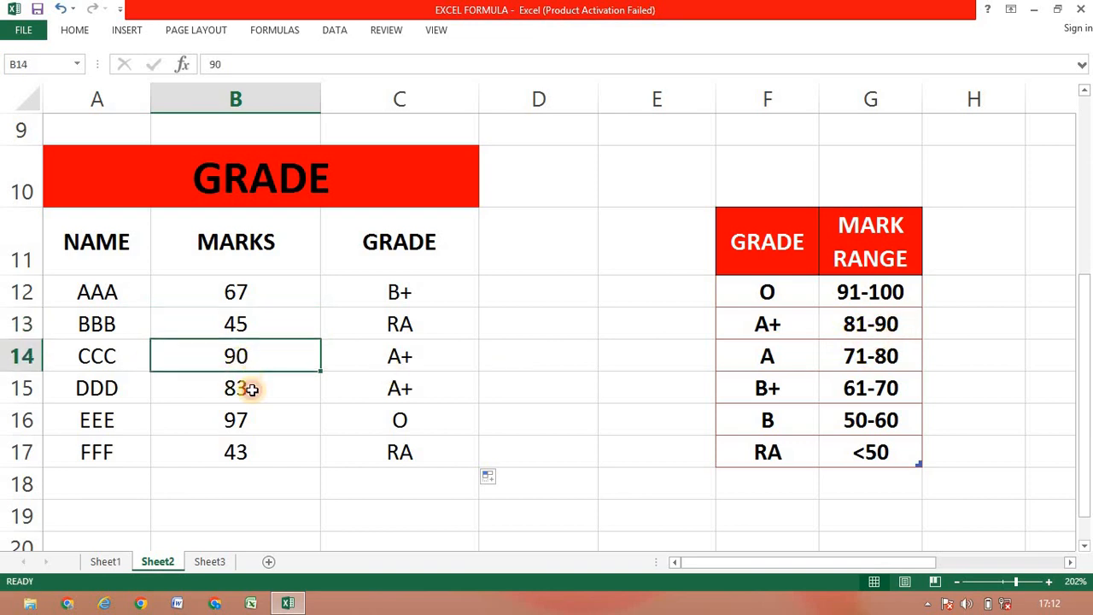
left_click(252, 390)
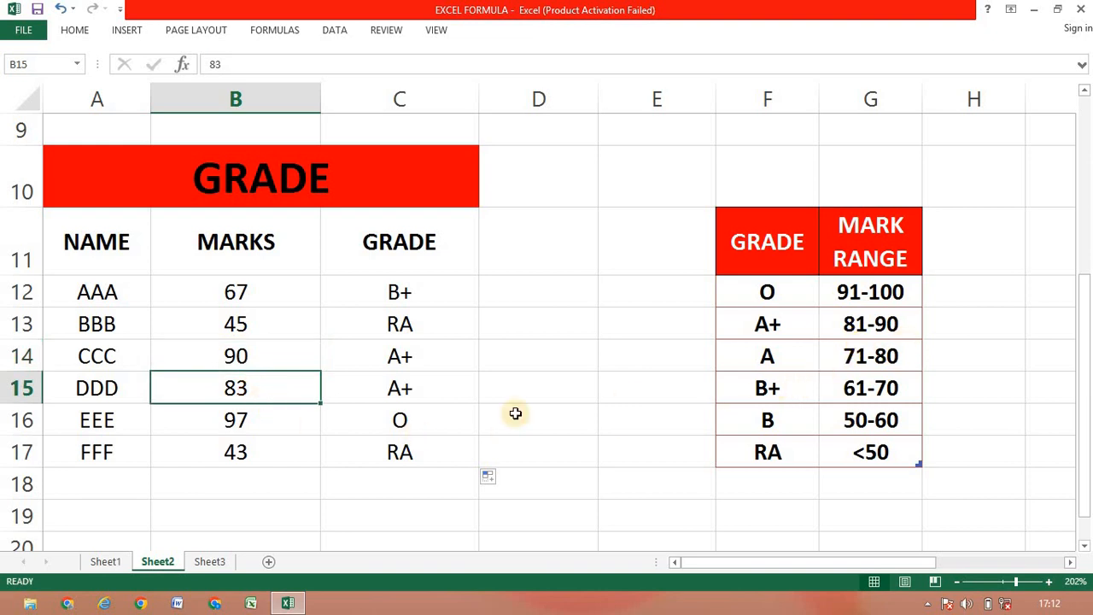
left_click(264, 424)
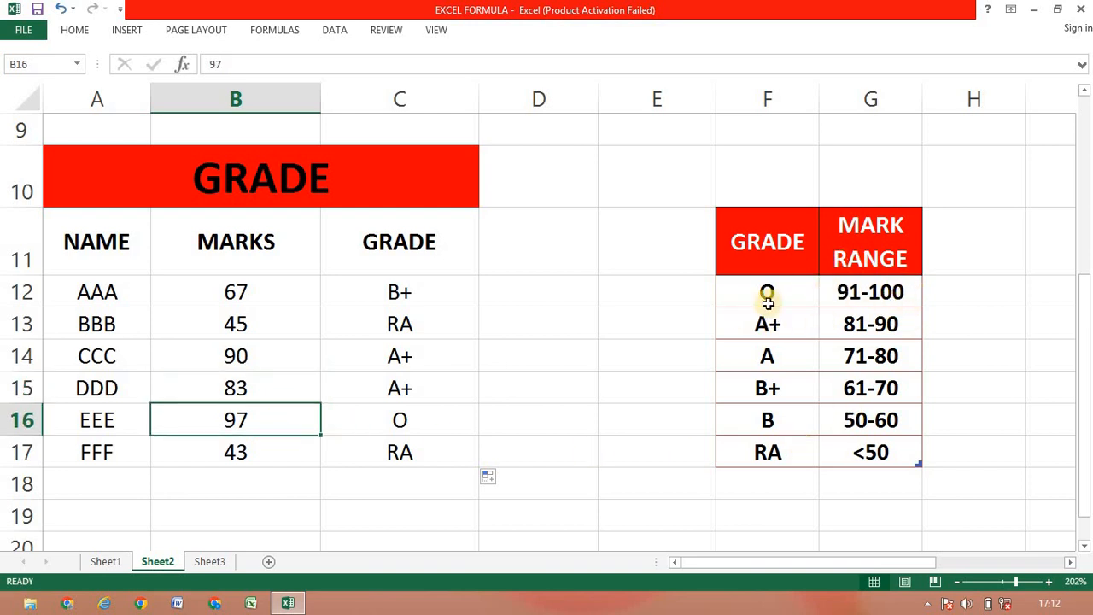
left_click(261, 452)
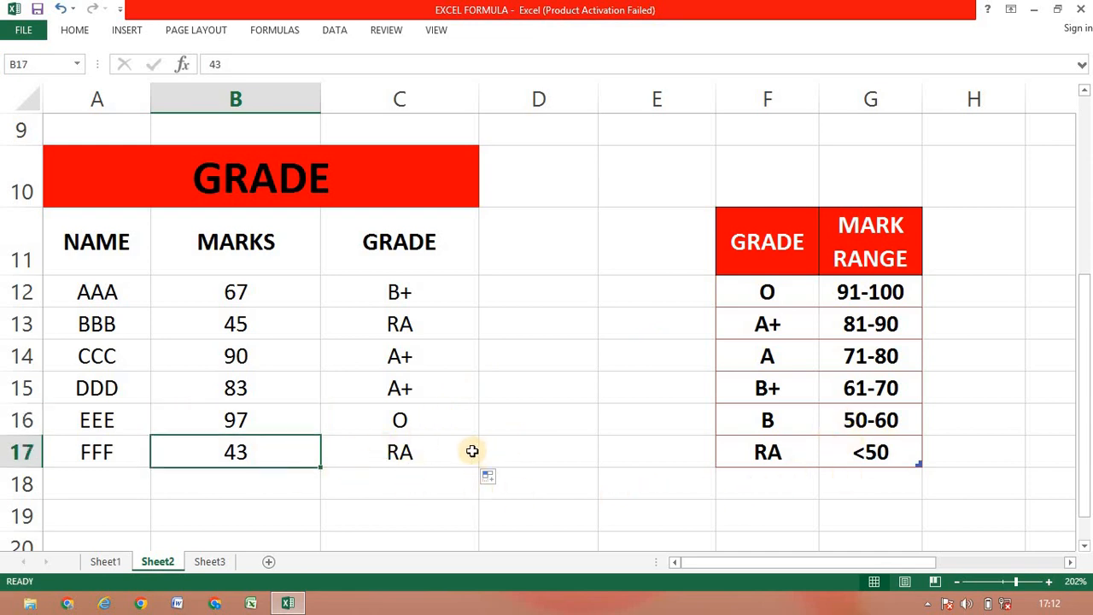
Open the nested IF formula in C12 for review and close it without editing.
double_click(422, 294)
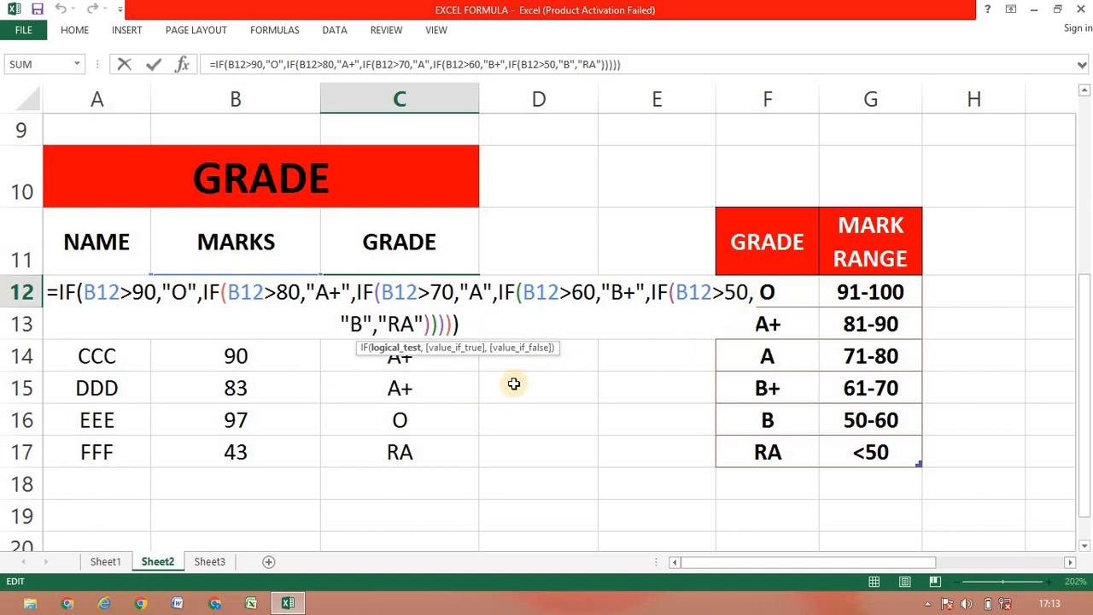
left_click(494, 329)
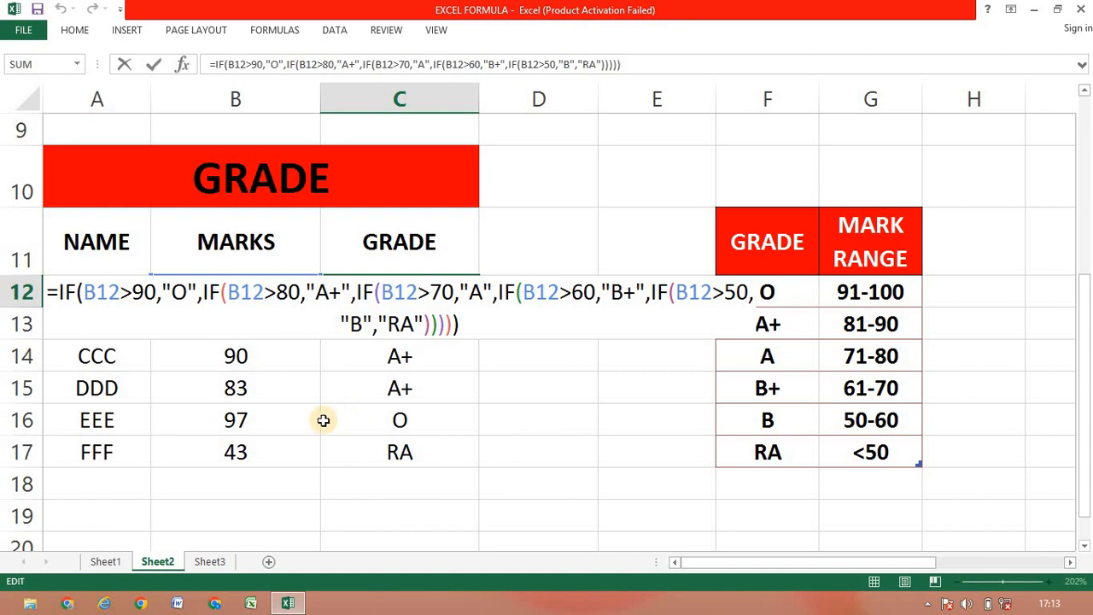
key("ctrl+Return")
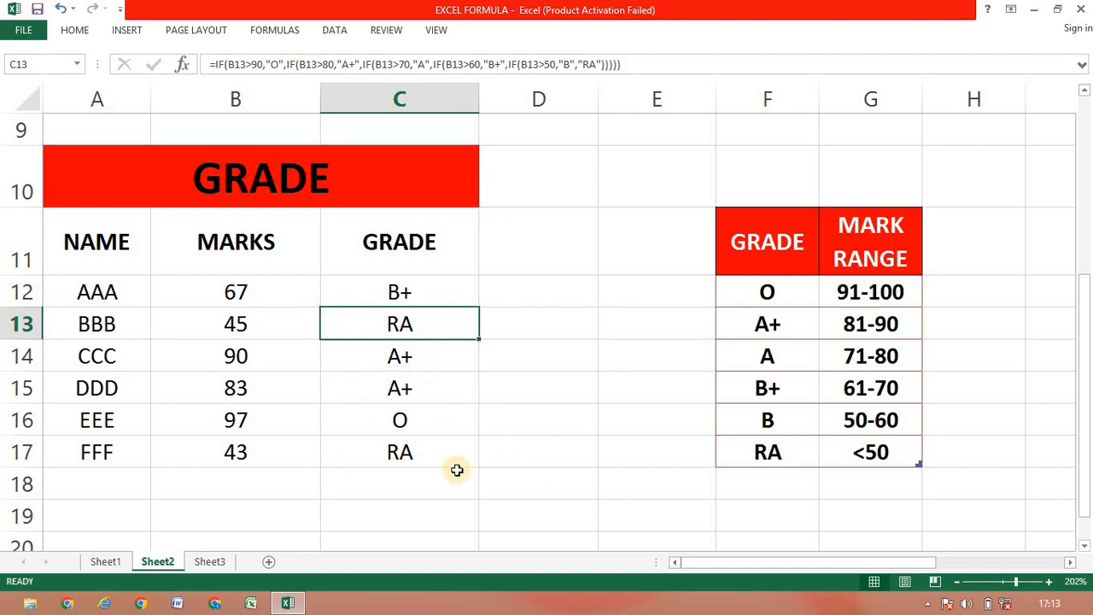
scroll(458, 478, "up", 3)
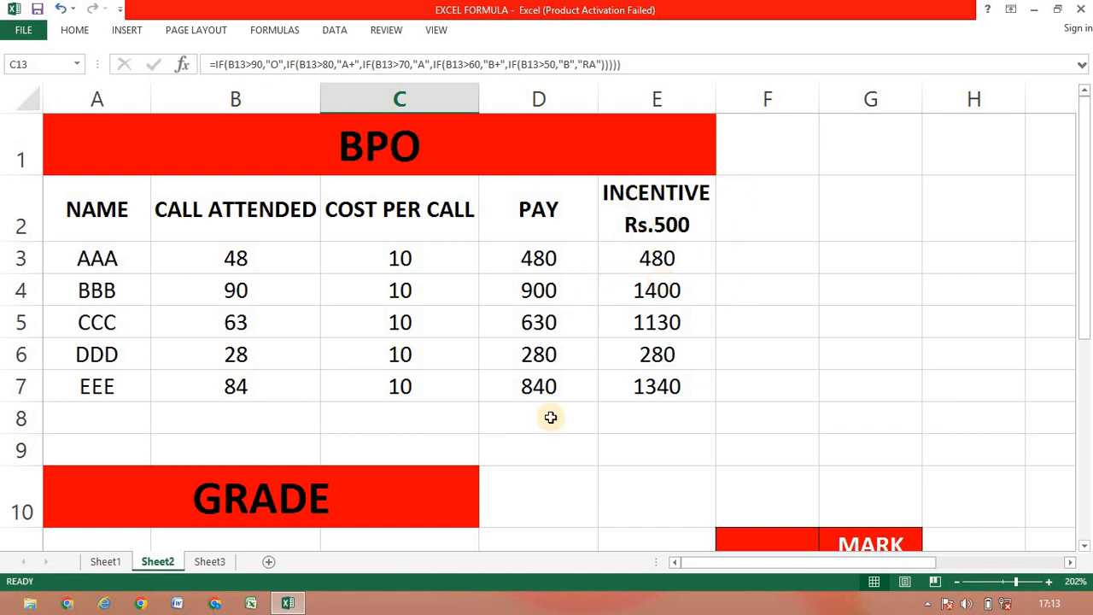
scroll(530, 458, "down", 2)
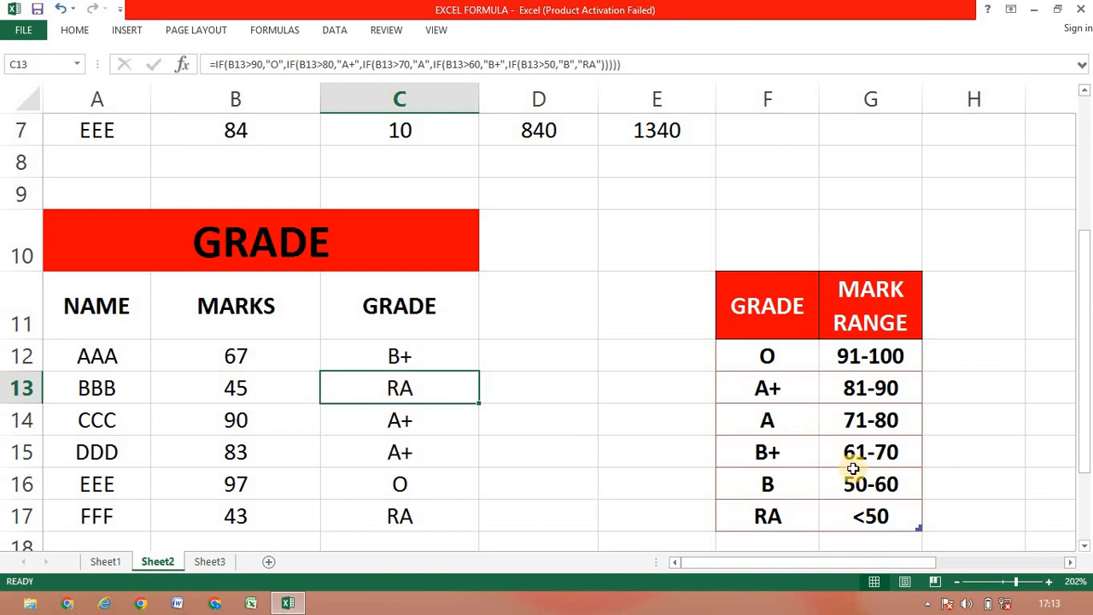
scroll(483, 430, "down", 1)
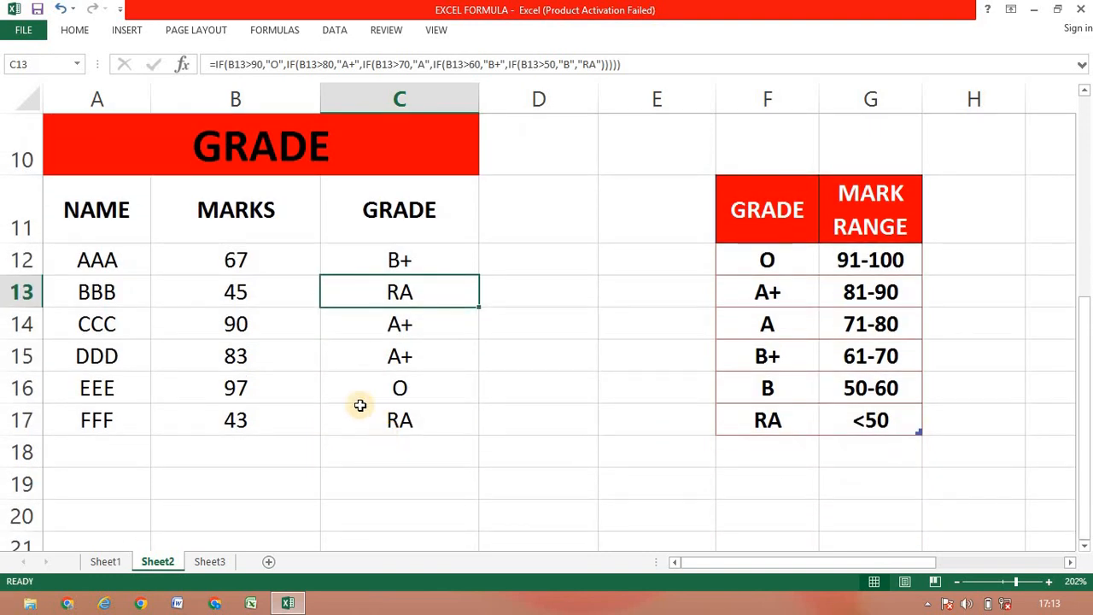